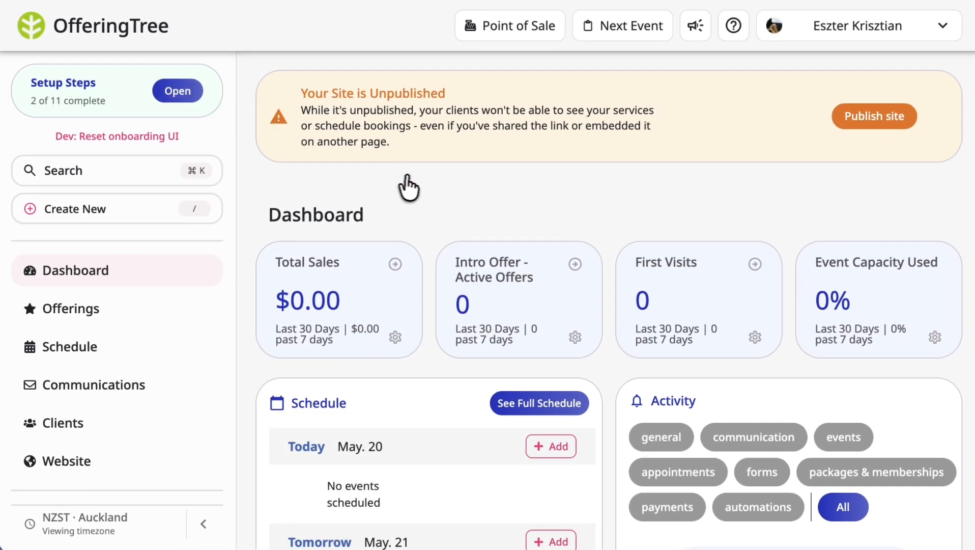
Look through the Setup Steps checklist for in-person classes, online classes and appointments, and close it.
scroll(464, 316, down, 10)
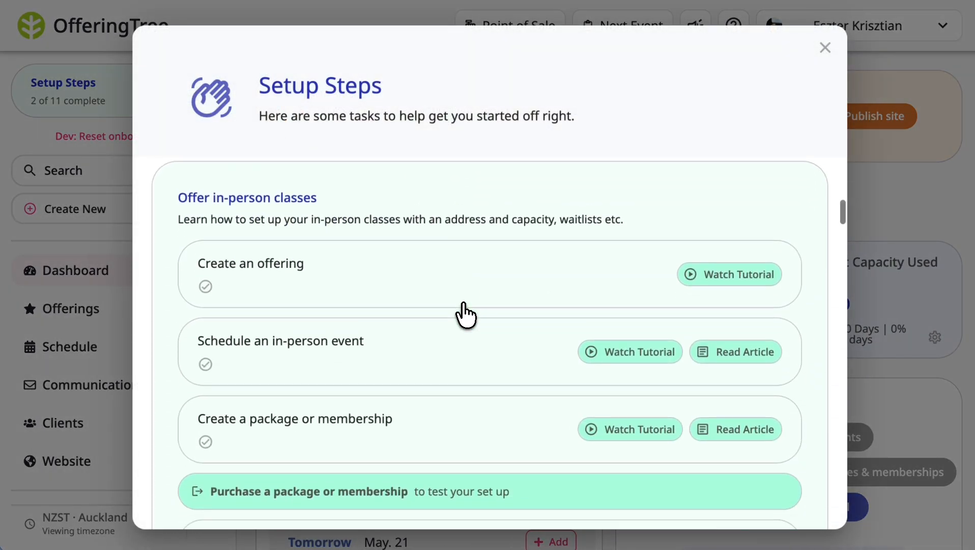
scroll(464, 315, down, 10)
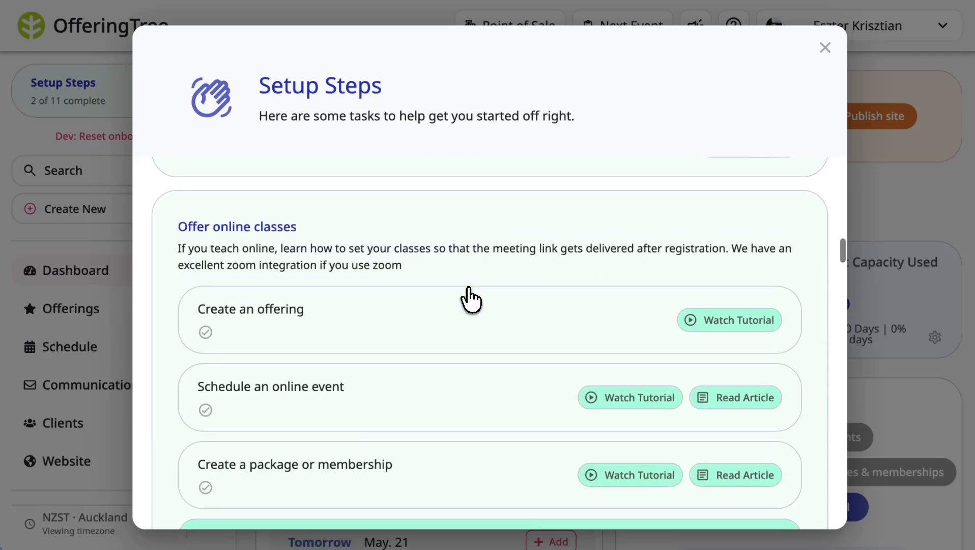
scroll(470, 301, down, 10)
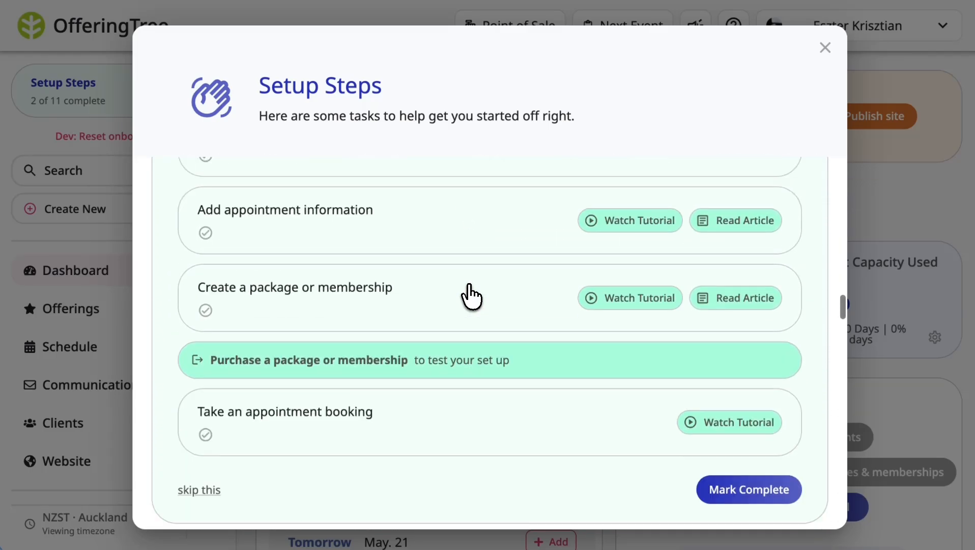
scroll(472, 297, down, 1)
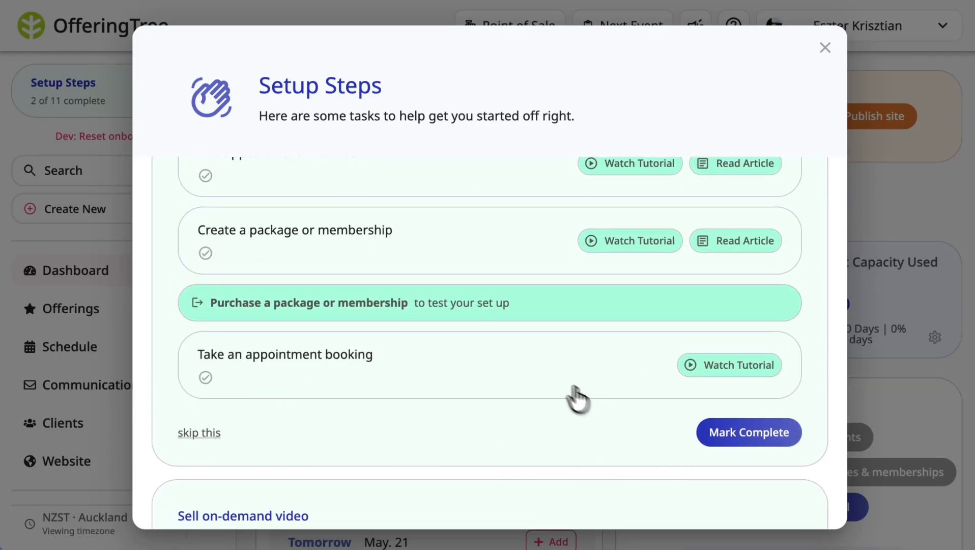
scroll(542, 383, down, 10)
scroll(549, 382, up, 10)
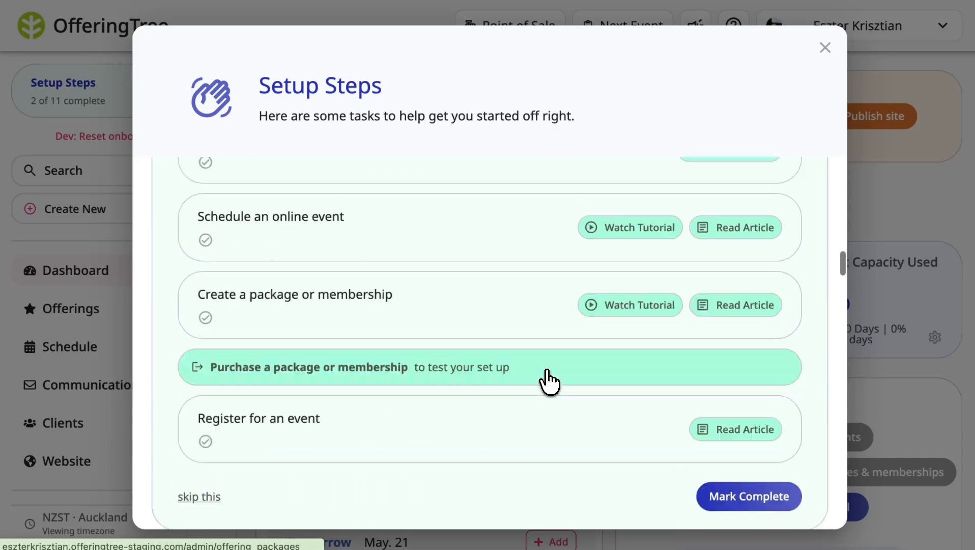
scroll(545, 381, up, 5)
scroll(679, 216, up, 5)
click(825, 48)
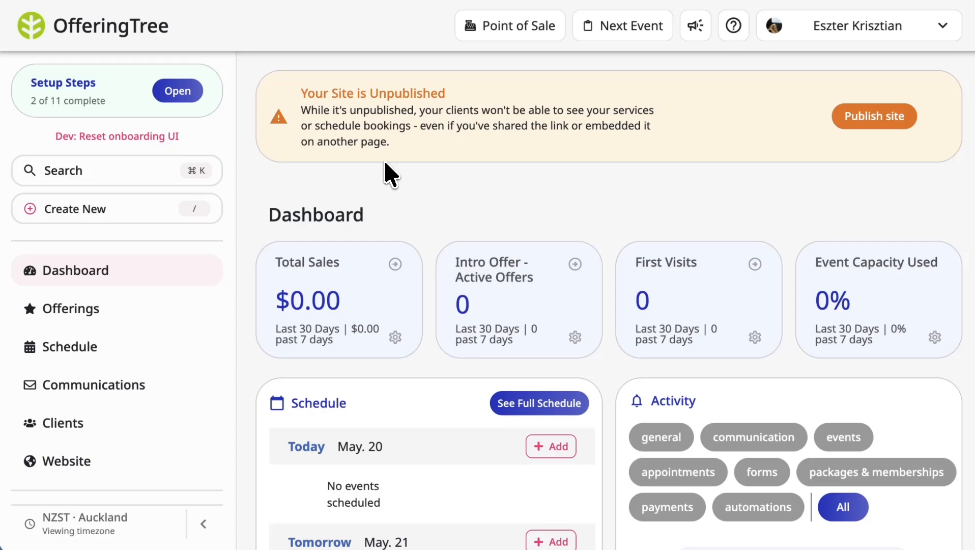
Open the website's Site Styles settings and review the color palette, site fonts and page animations.
mouse_move(160, 452)
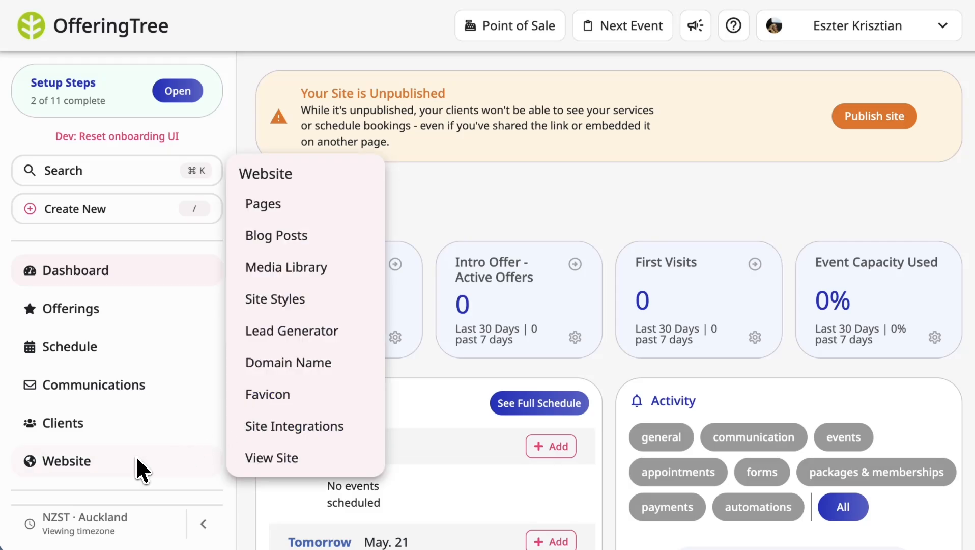
click(308, 305)
scroll(380, 407, down, 3)
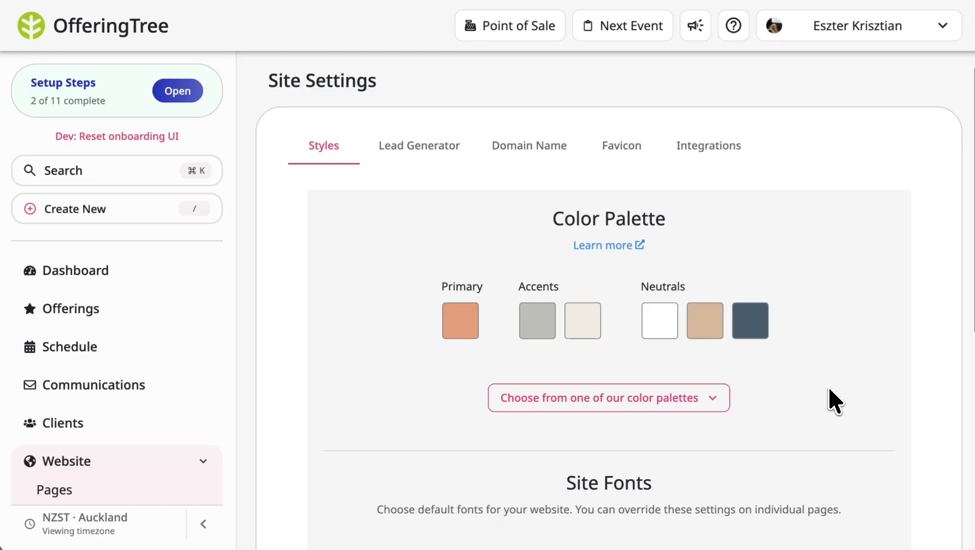
scroll(829, 389, down, 5)
scroll(828, 385, down, 2)
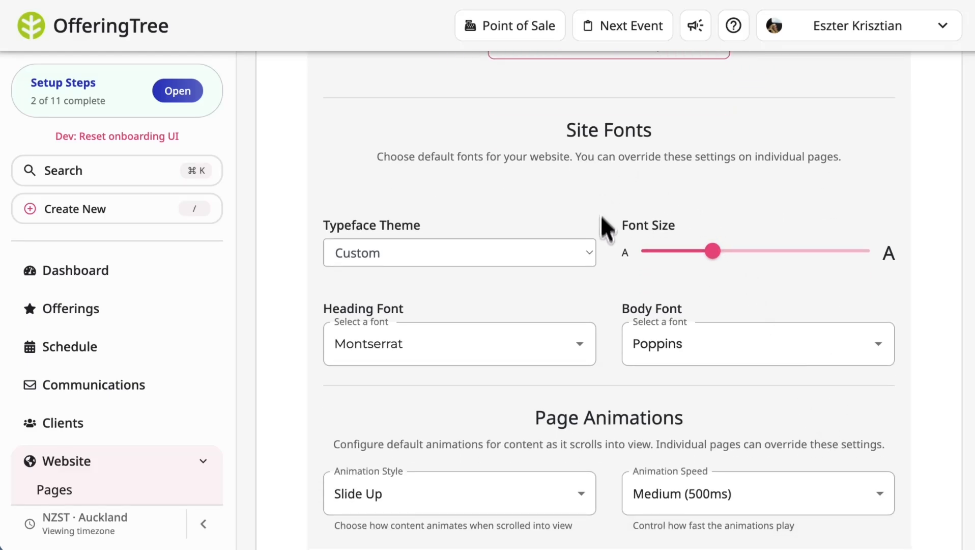
scroll(601, 306, down, 1)
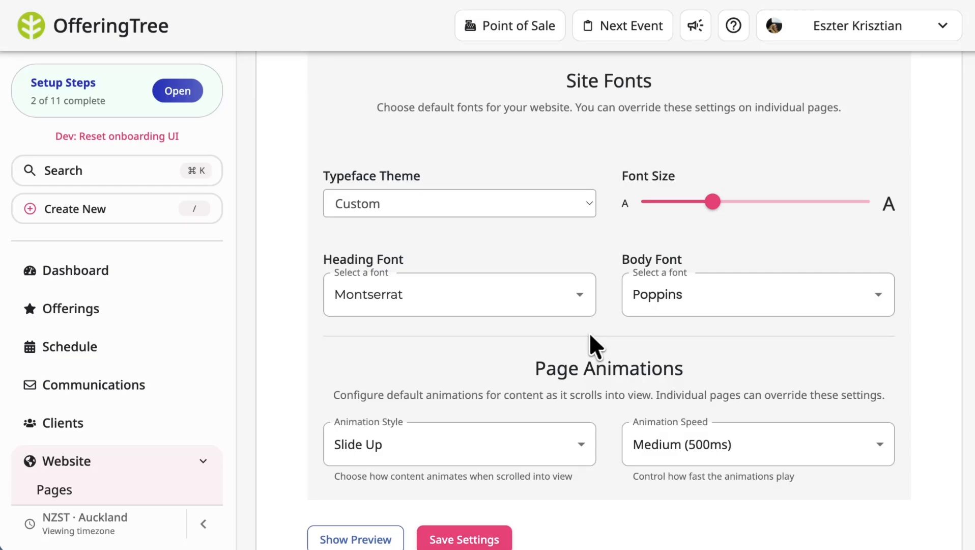
scroll(604, 330, down, 1)
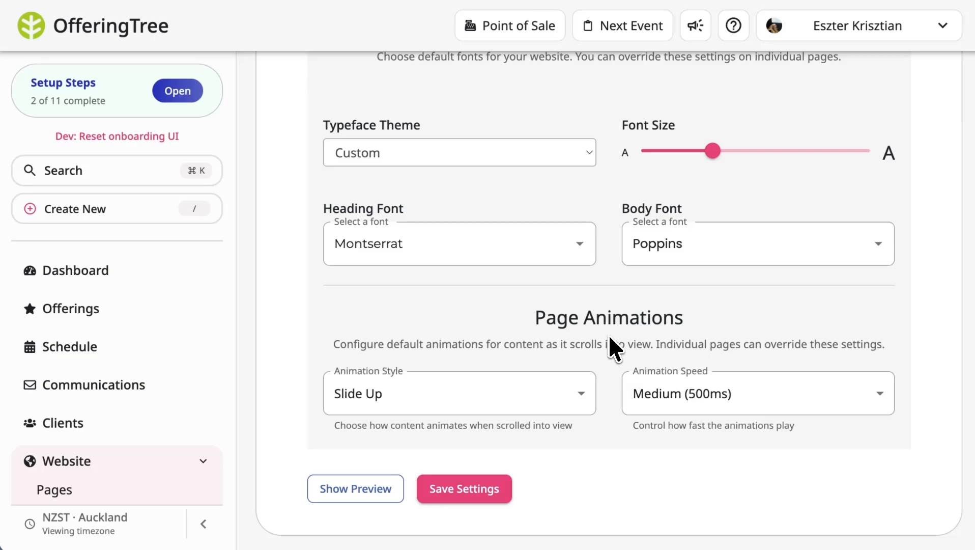
scroll(608, 334, up, 10)
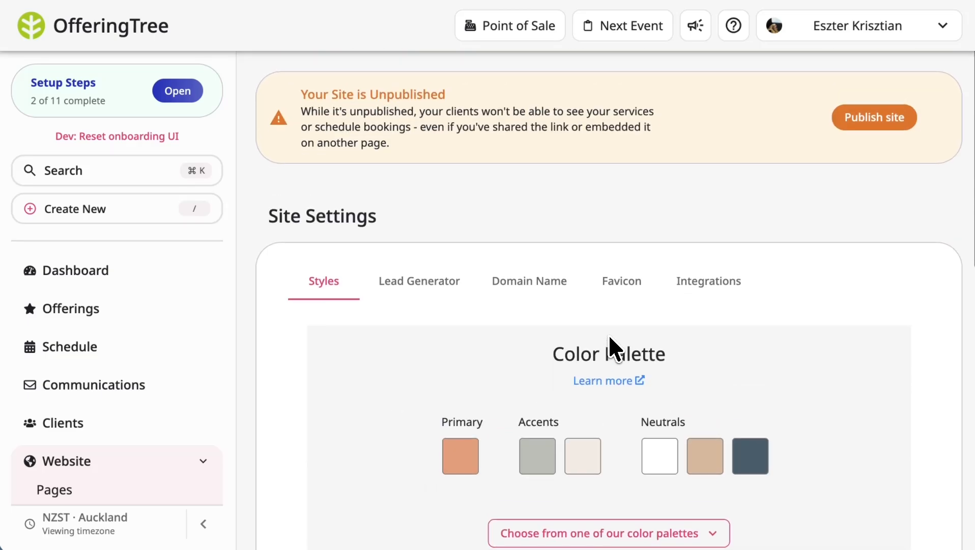
Review the Domain Name, Favicon and Integrations sections of the site settings.
click(530, 285)
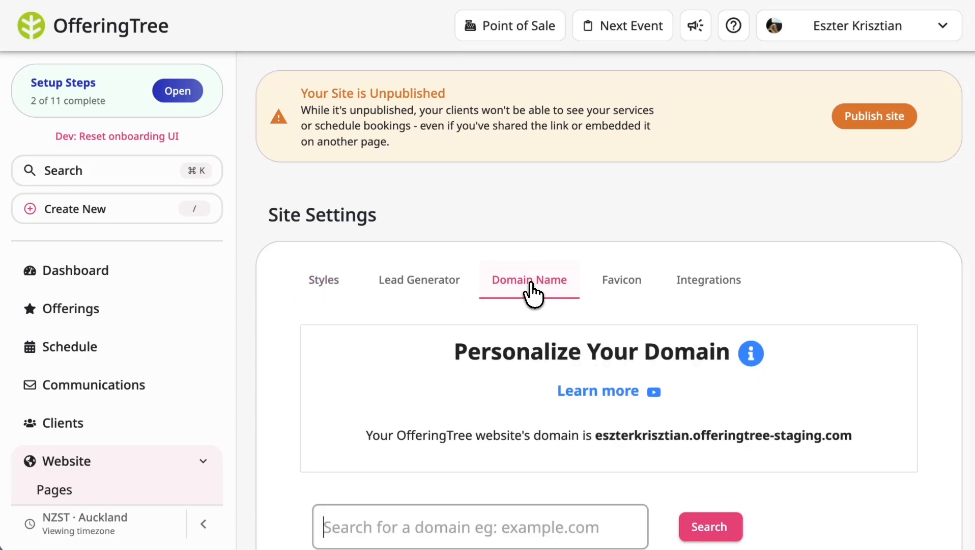
scroll(531, 366, down, 2)
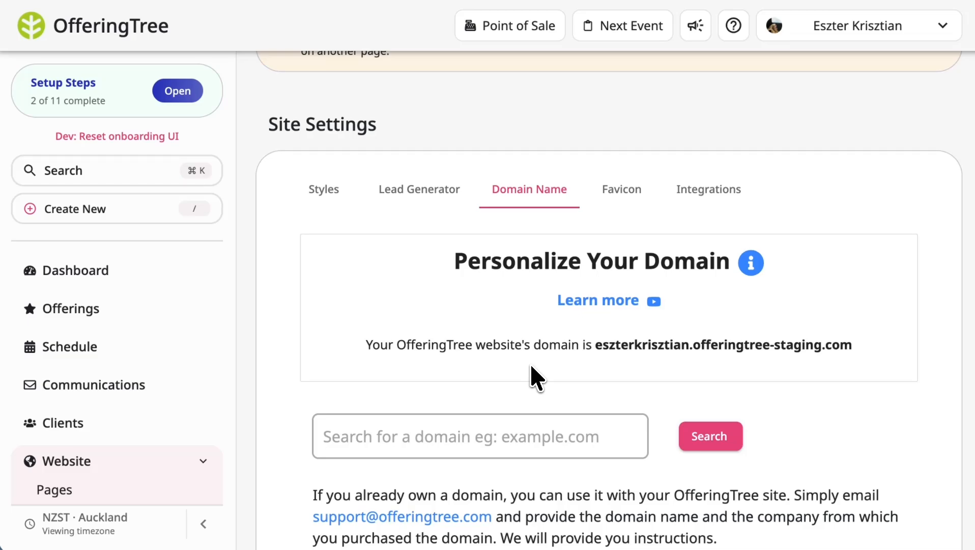
click(624, 192)
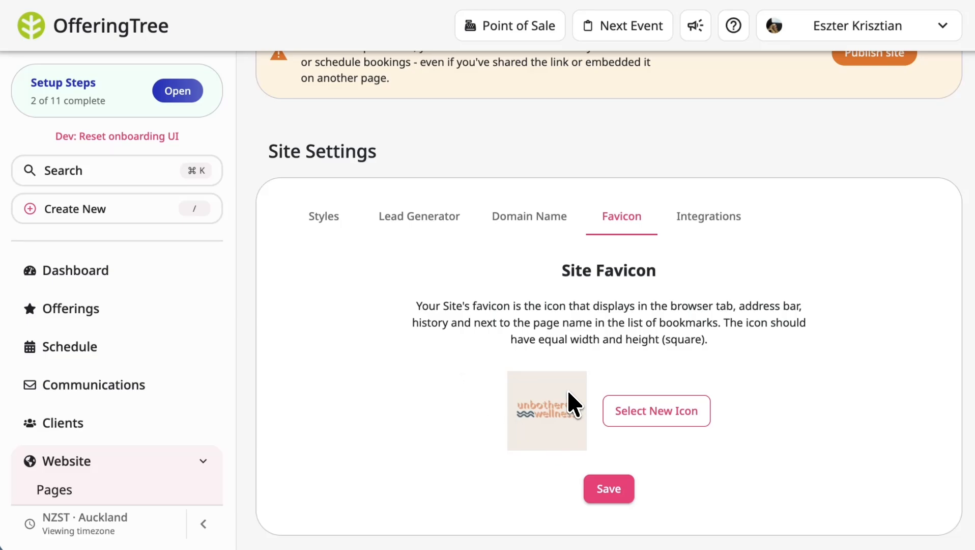
click(721, 213)
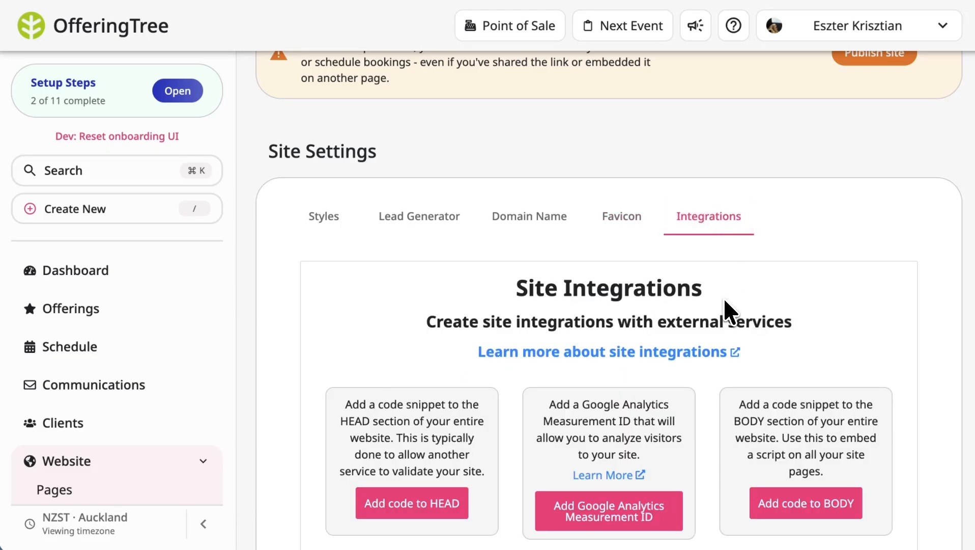
scroll(724, 298, down, 3)
scroll(668, 311, up, 4)
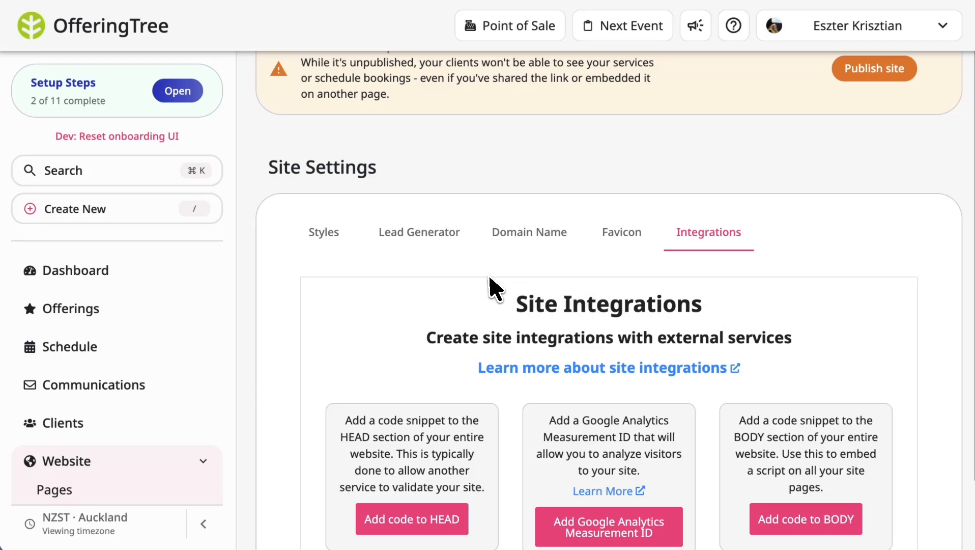
View the Lead Generator settings, including the pop-up and newsletter subscription options.
click(428, 233)
scroll(349, 275, down, 1)
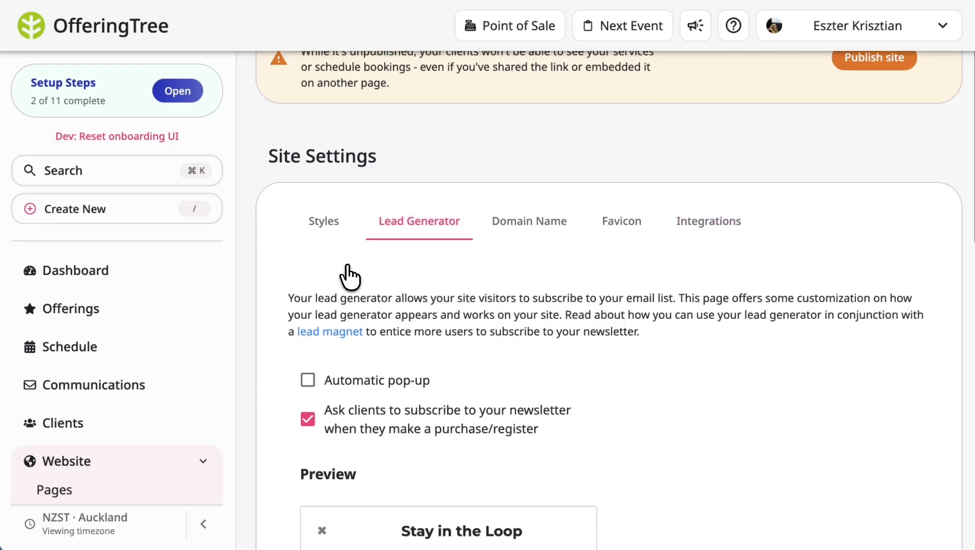
scroll(349, 274, down, 3)
scroll(344, 277, up, 2)
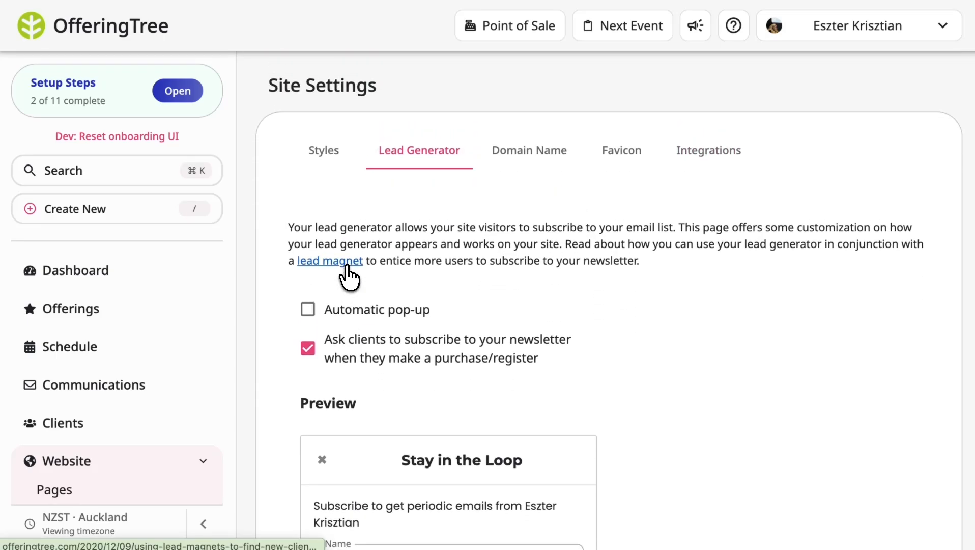
Open the website's Pages list and check the visibility status of each page.
scroll(99, 359, down, 3)
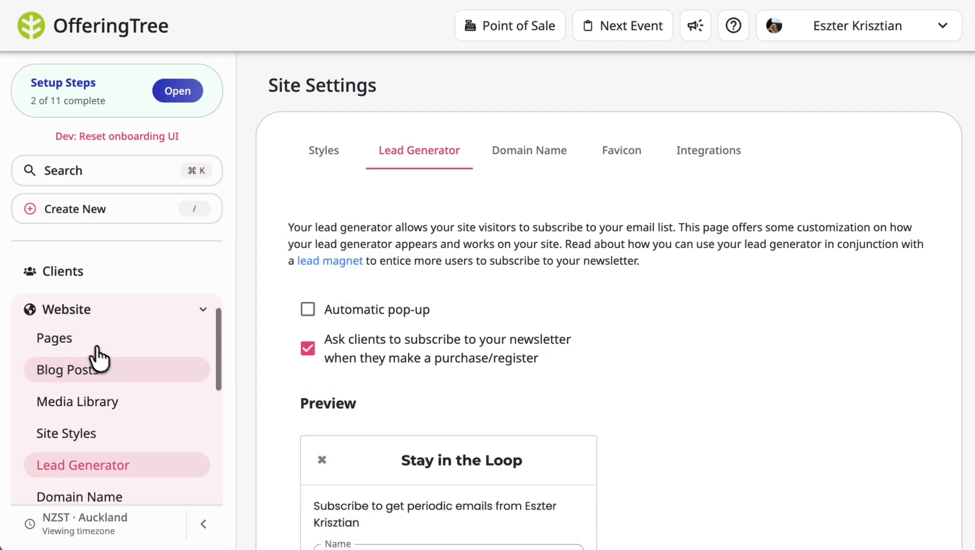
click(87, 340)
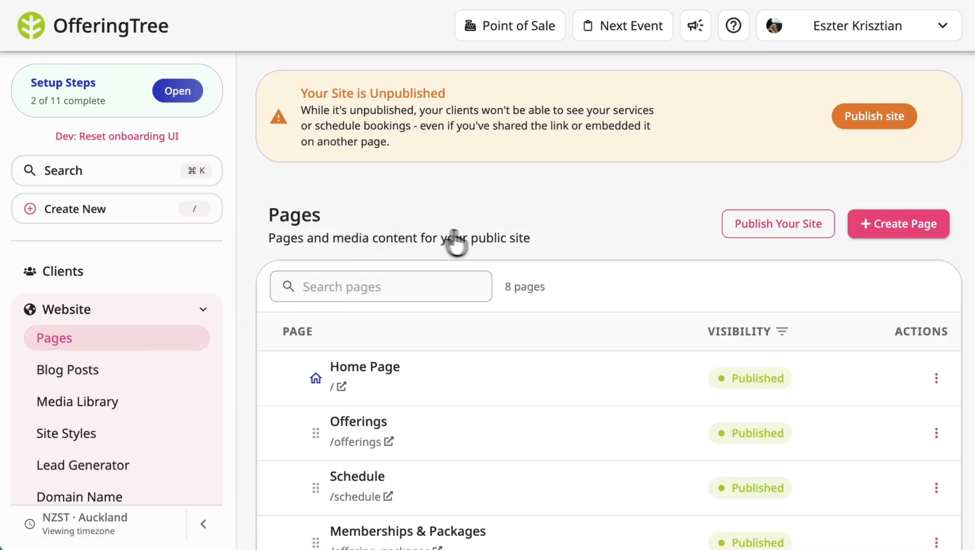
scroll(455, 242, down, 2)
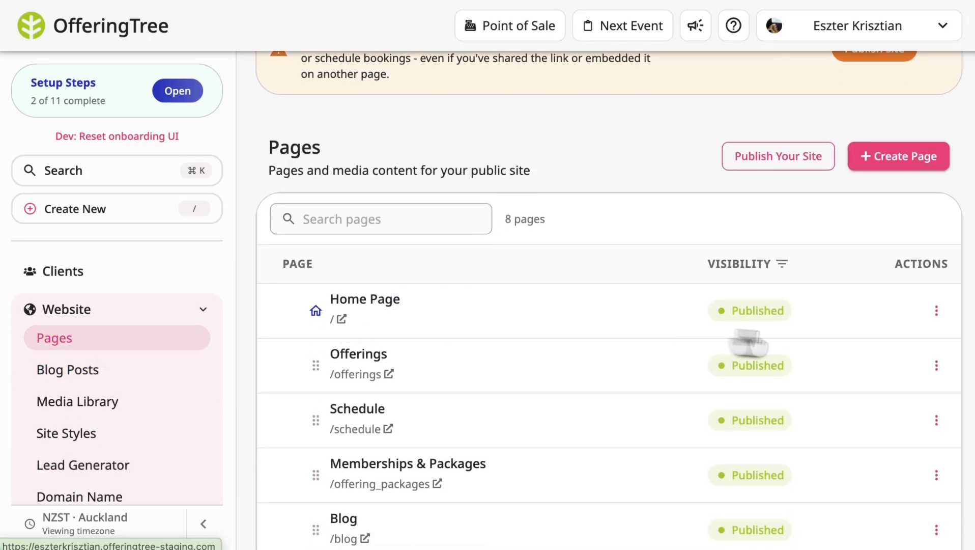
scroll(662, 416, down, 5)
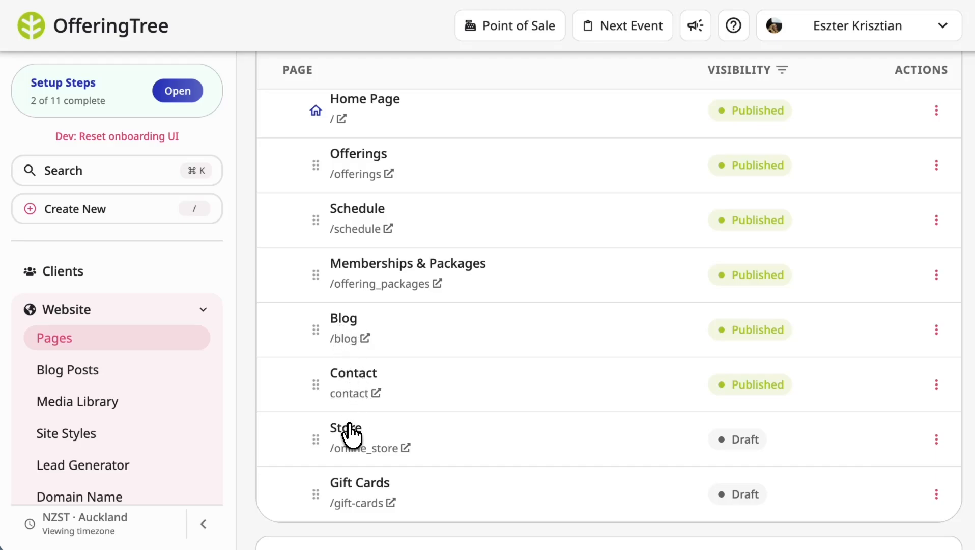
scroll(652, 285, up, 2)
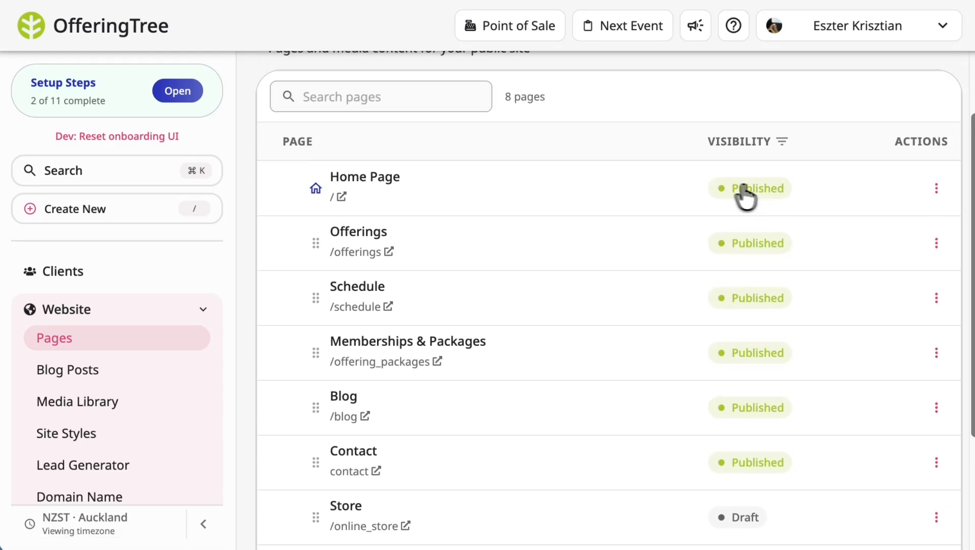
Open the Home Page for editing and look over its content blocks from the welcome section to the class cards.
click(936, 188)
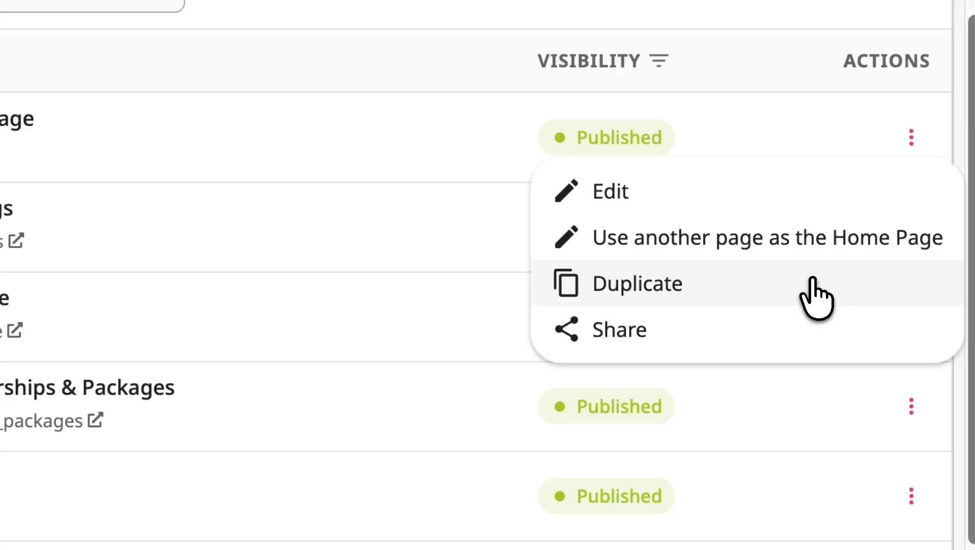
click(820, 199)
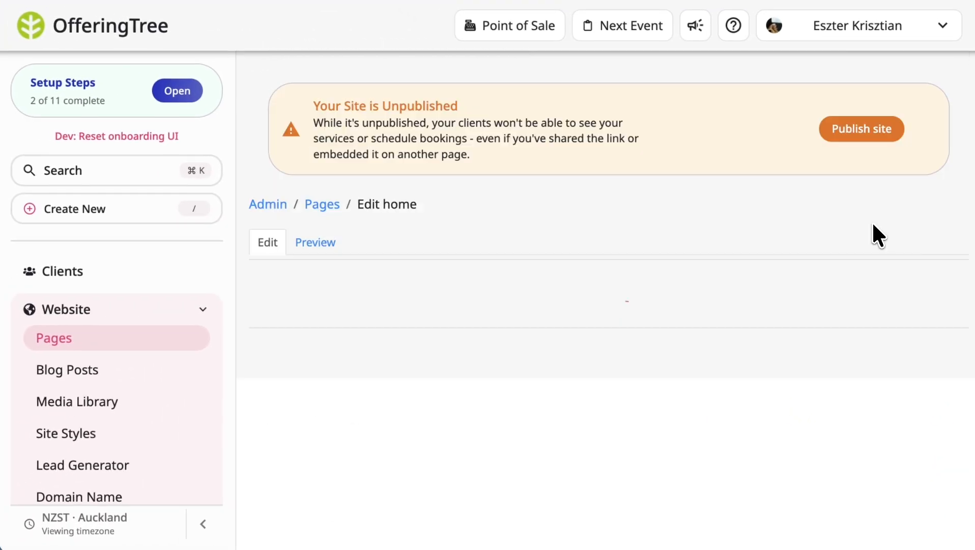
scroll(599, 319, down, 5)
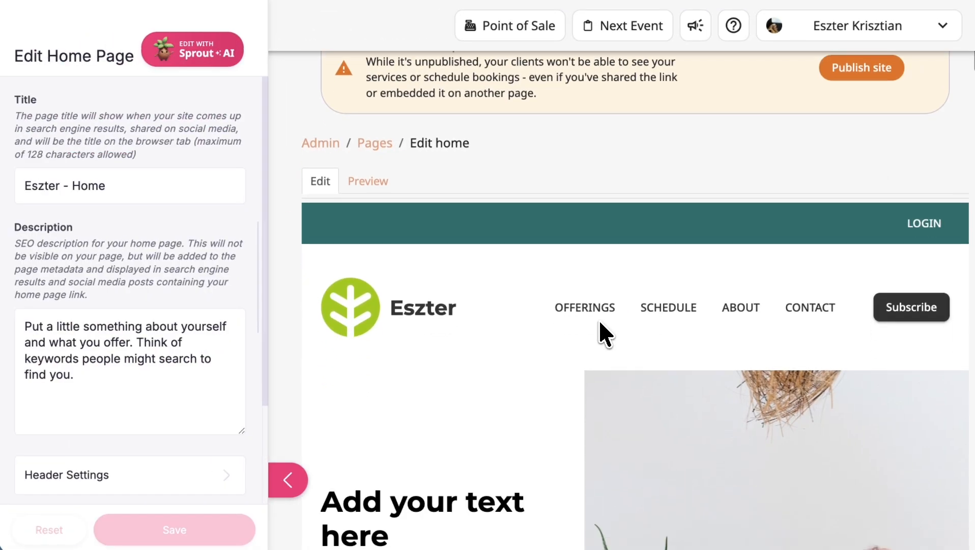
scroll(599, 318, down, 15)
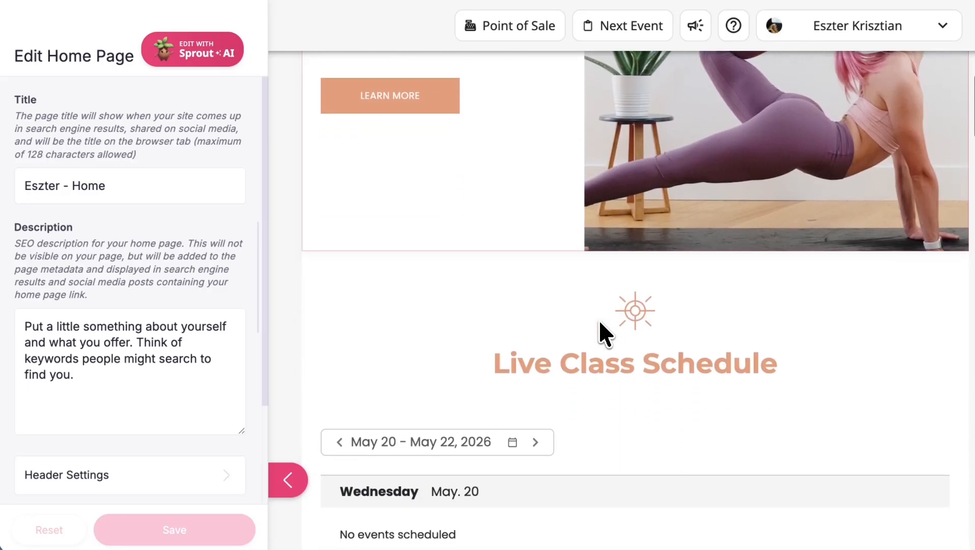
scroll(600, 320, down, 6)
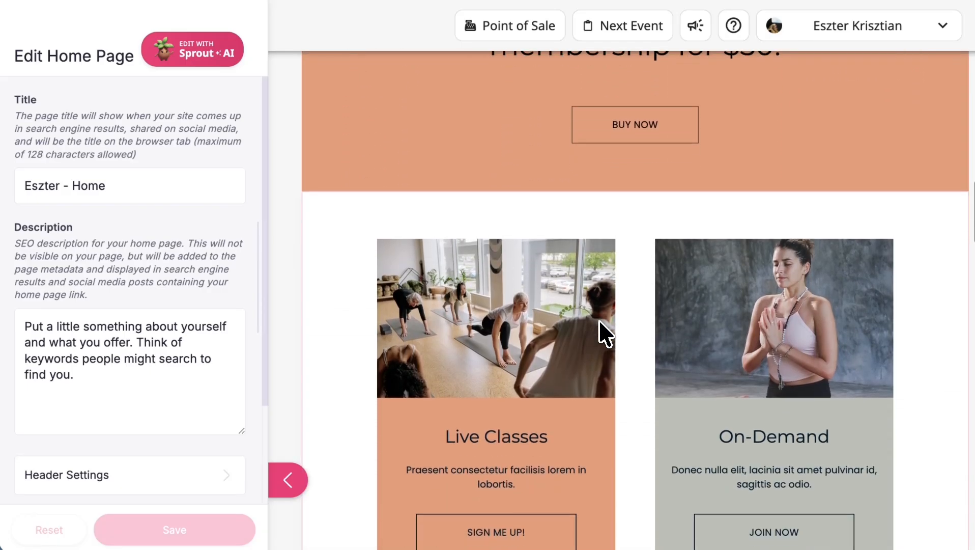
scroll(599, 321, up, 15)
scroll(600, 321, down, 1)
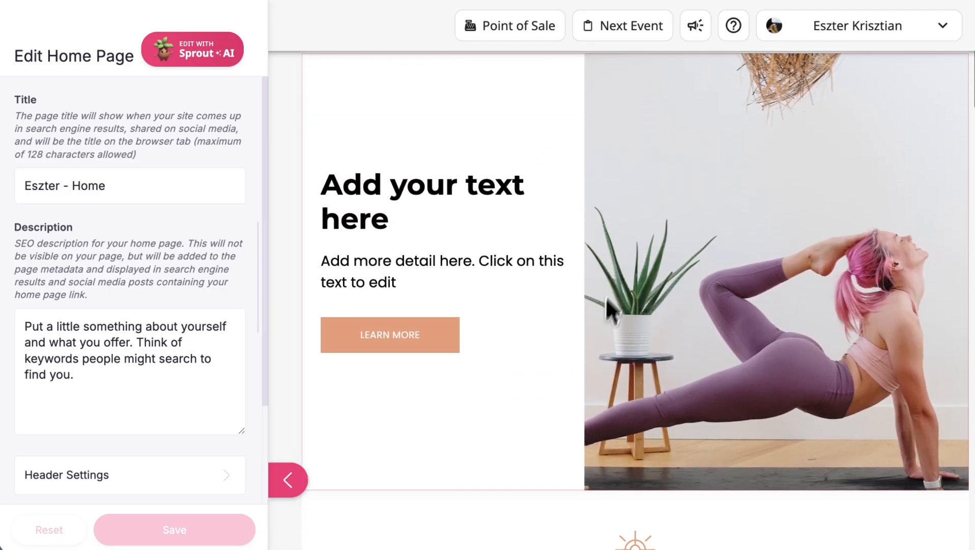
scroll(605, 296, up, 2)
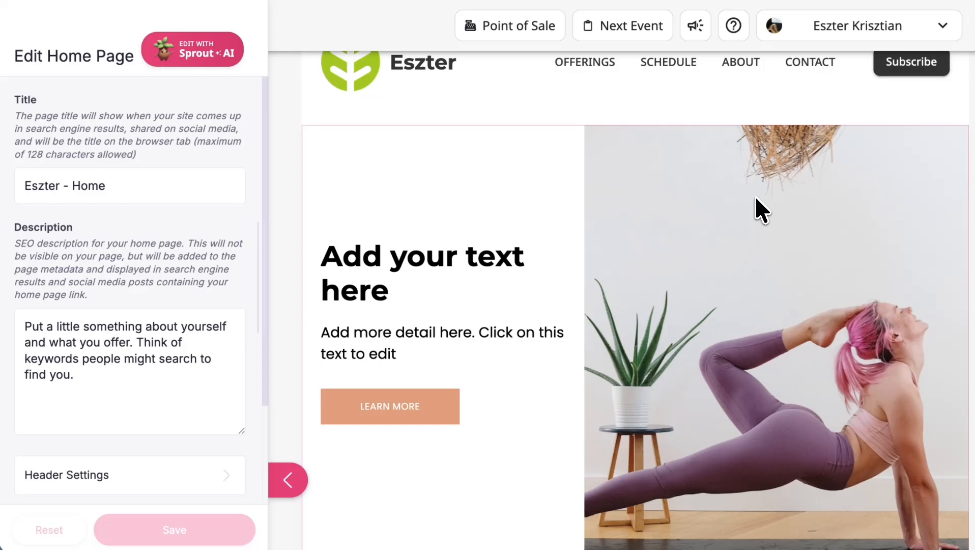
Open the settings of the Home Page's welcome block and review its image, text, button, color and visibility options.
mouse_move(755, 196)
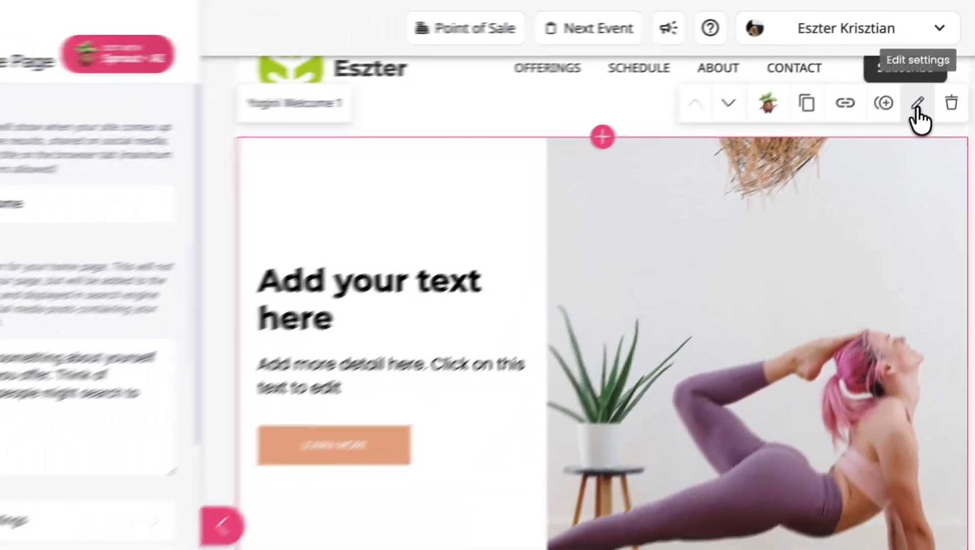
click(889, 155)
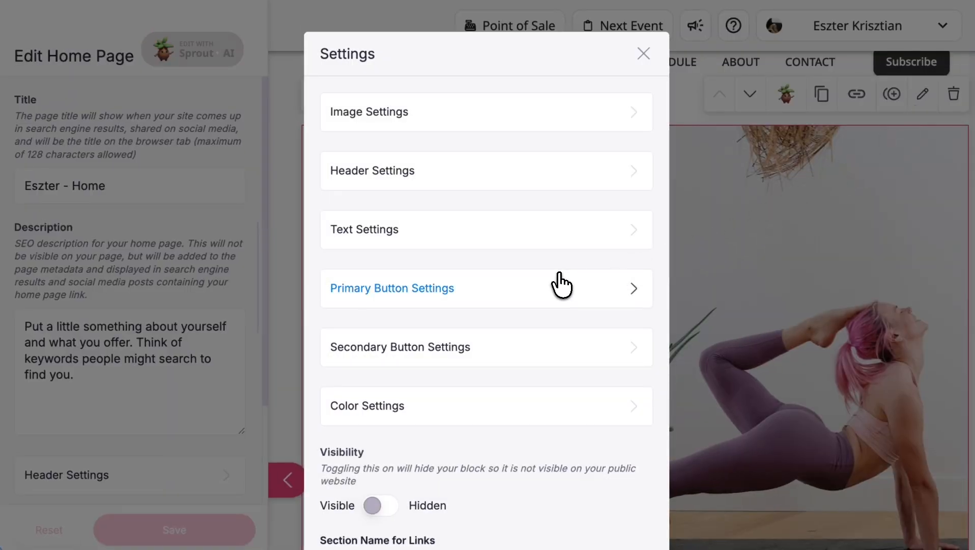
scroll(532, 326, down, 2)
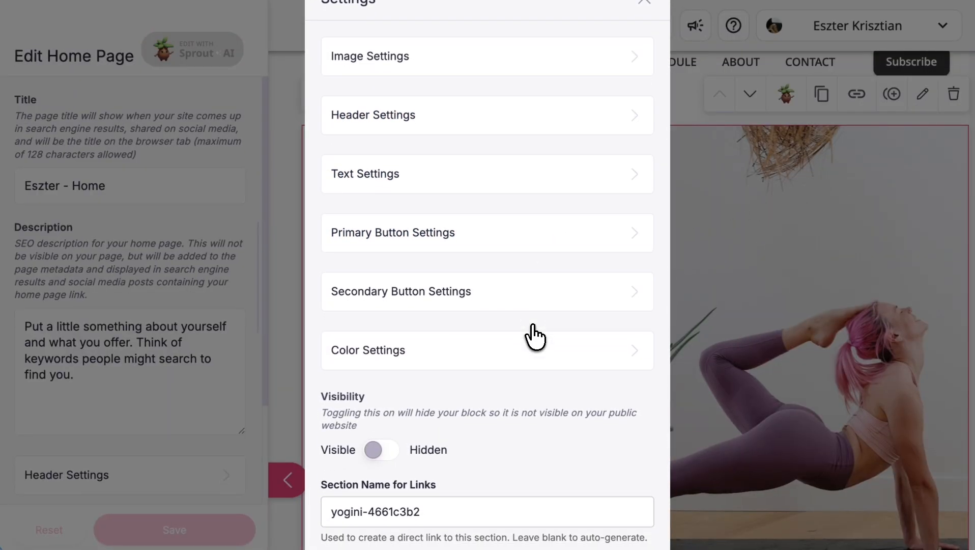
scroll(532, 334, up, 3)
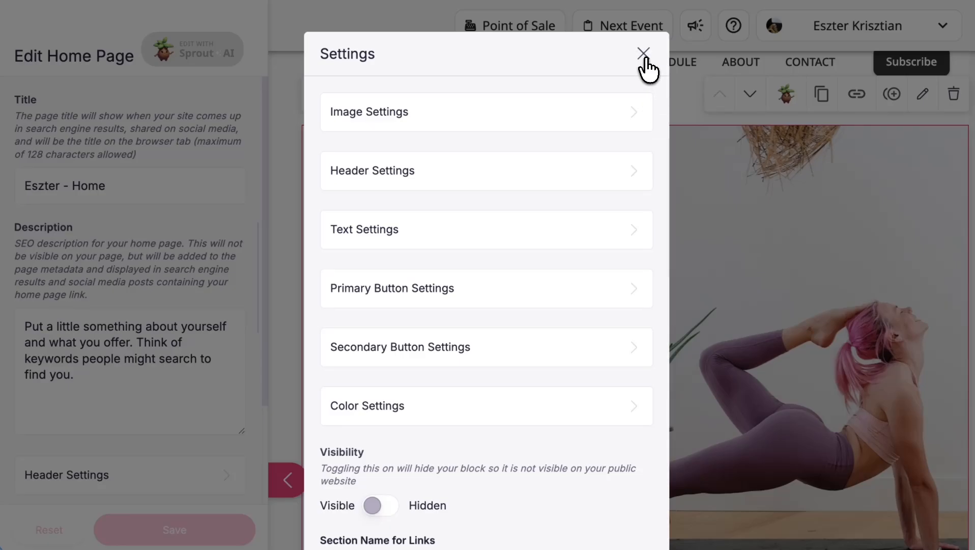
Try setting the welcome block's visibility to Hidden, restore it to Visible, and cancel the settings changes.
scroll(544, 366, down, 5)
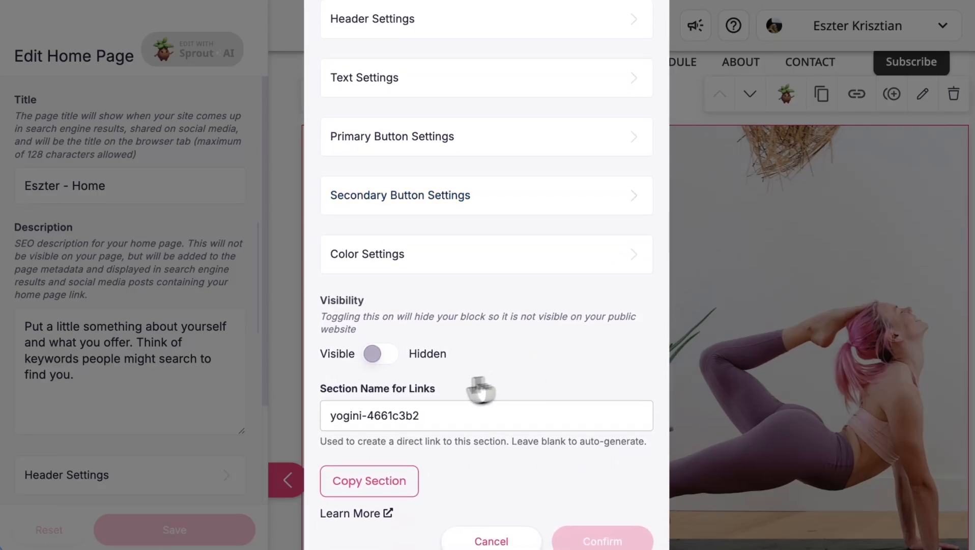
click(372, 357)
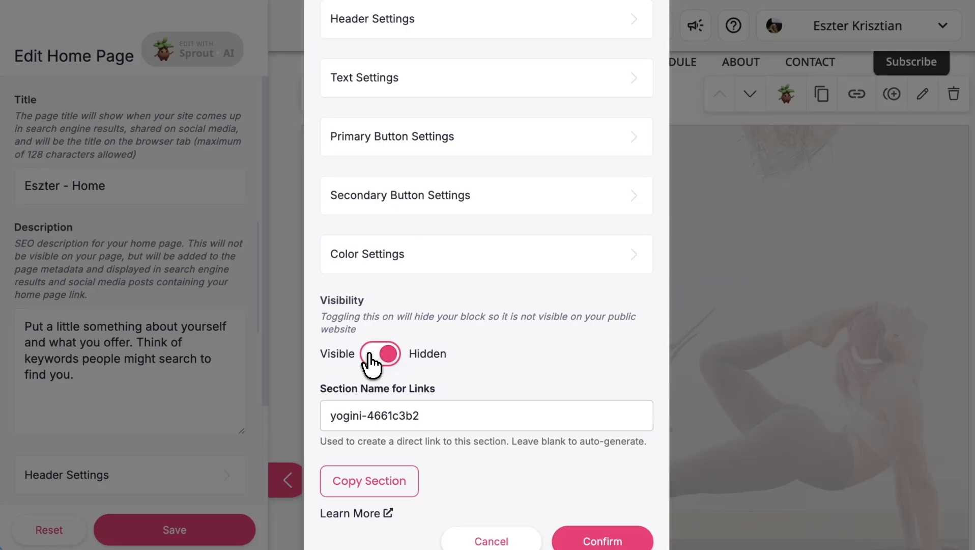
click(370, 356)
click(489, 541)
scroll(661, 325, down, 1)
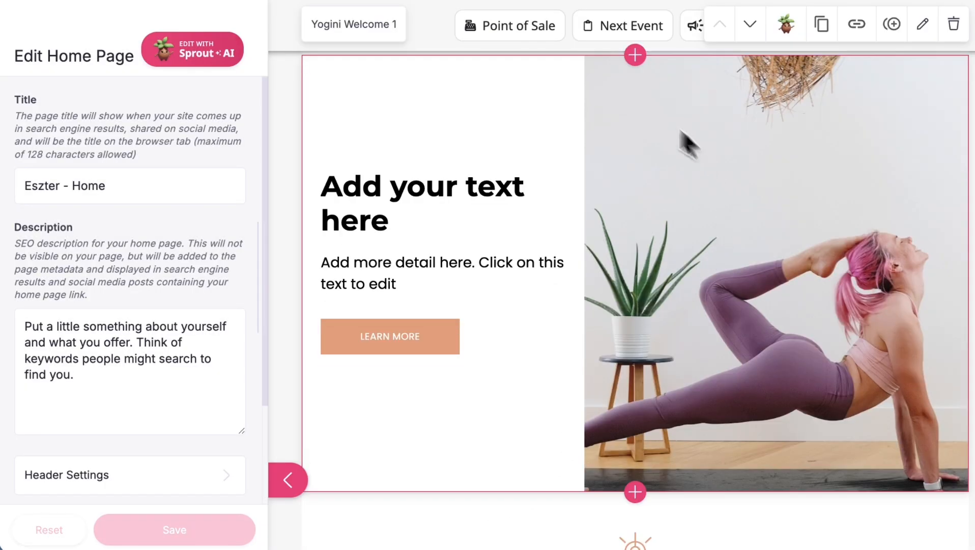
Open the welcome block's heading and detail text for inline editing to view the text formatting options.
scroll(630, 303, up, 1)
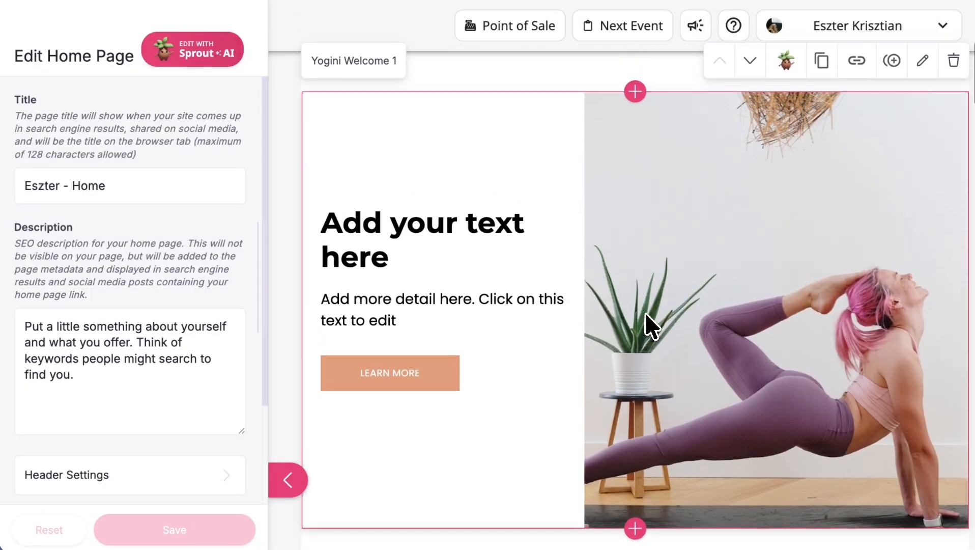
click(392, 245)
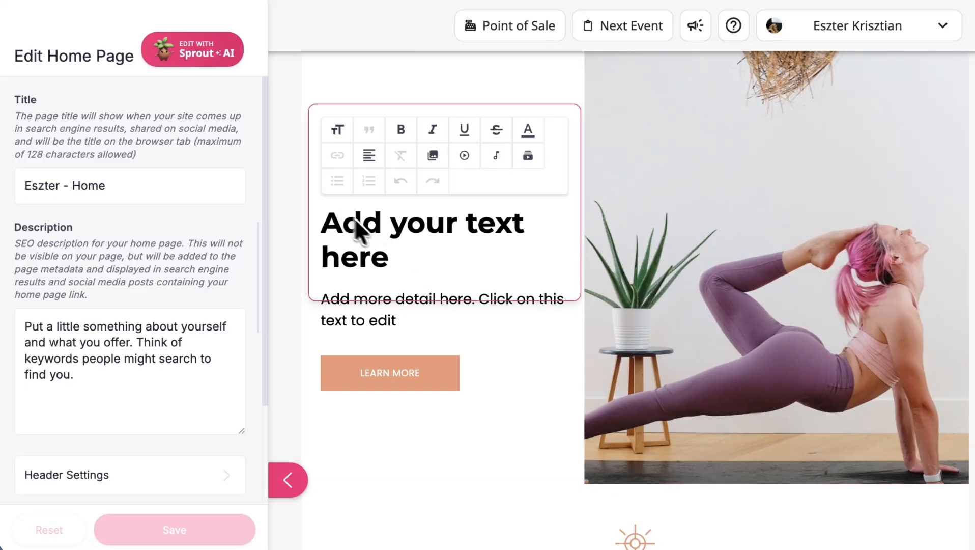
click(348, 320)
scroll(387, 324, down, 3)
click(432, 327)
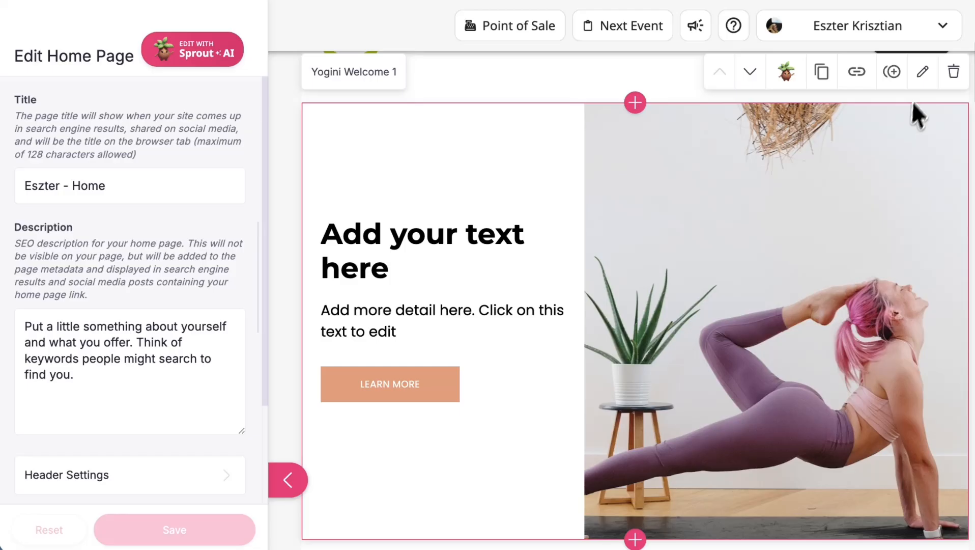
Turn off Hide Button for the welcome block's secondary JOIN A CLASS button and confirm the settings.
click(923, 73)
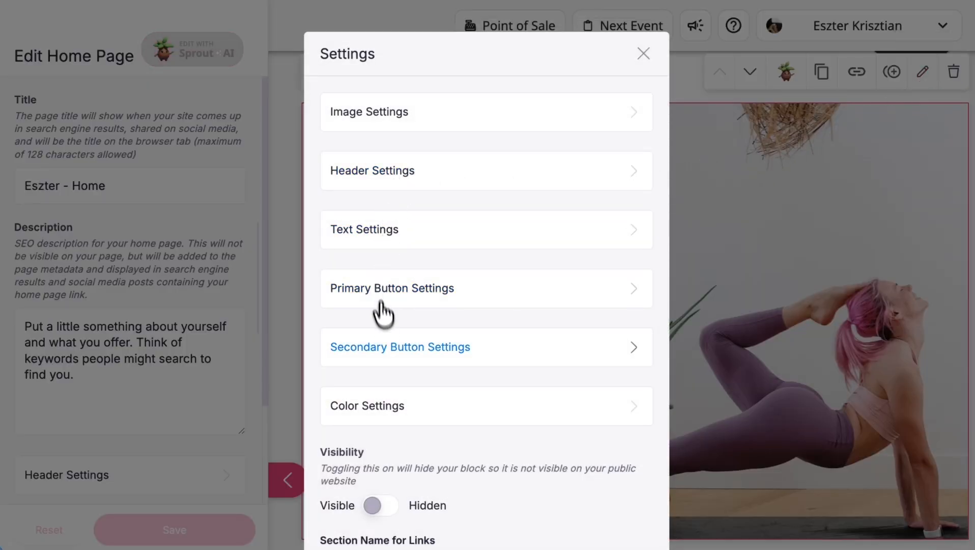
click(383, 352)
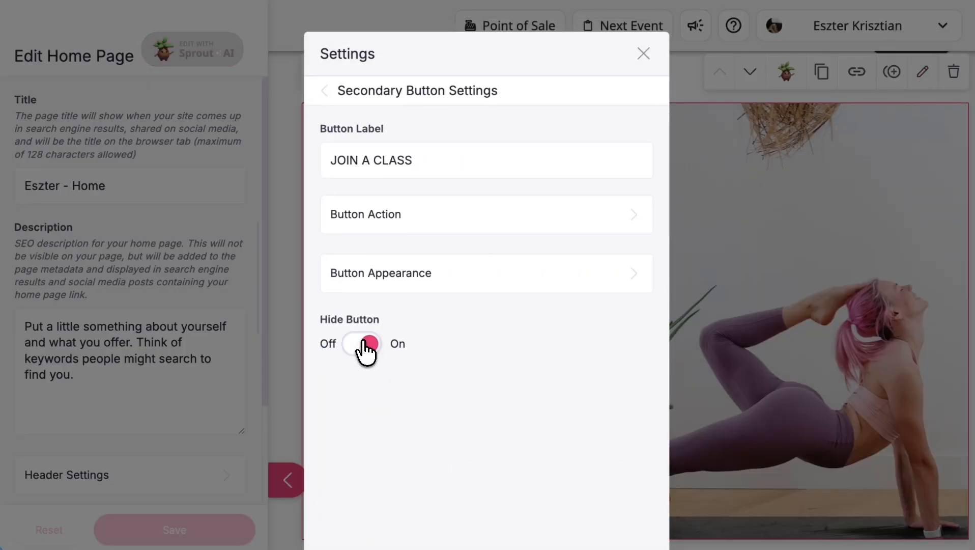
click(362, 346)
scroll(400, 363, down, 5)
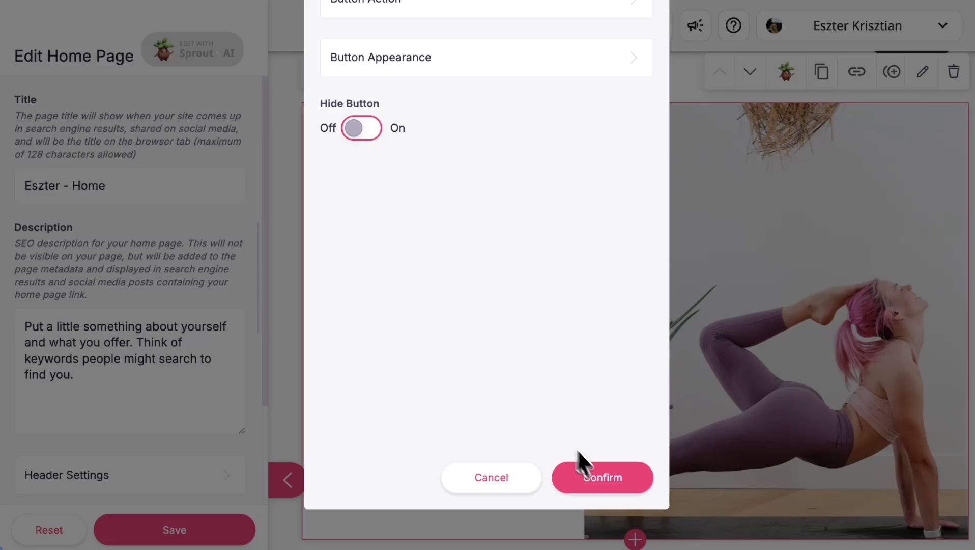
click(604, 487)
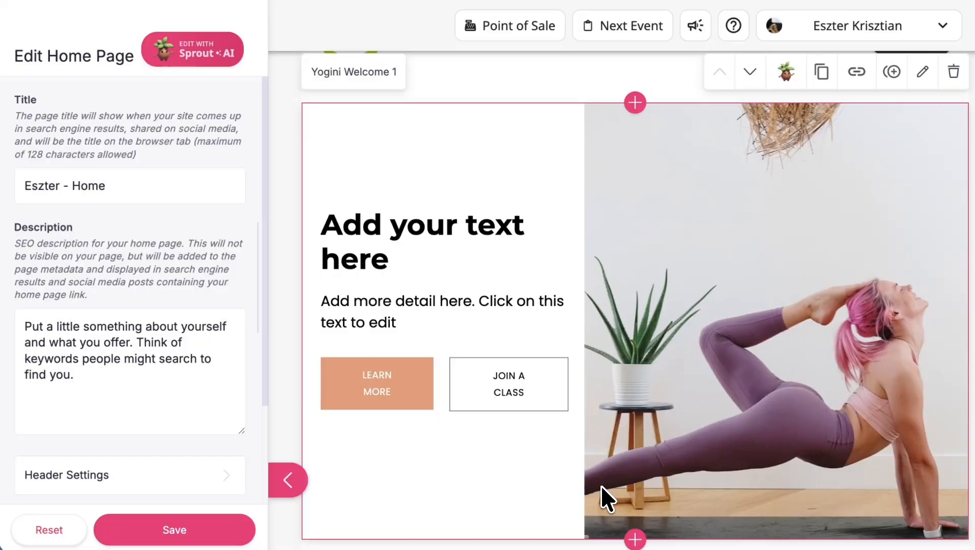
Review the welcome block's image settings and browse the stock photos available as replacement media.
click(923, 72)
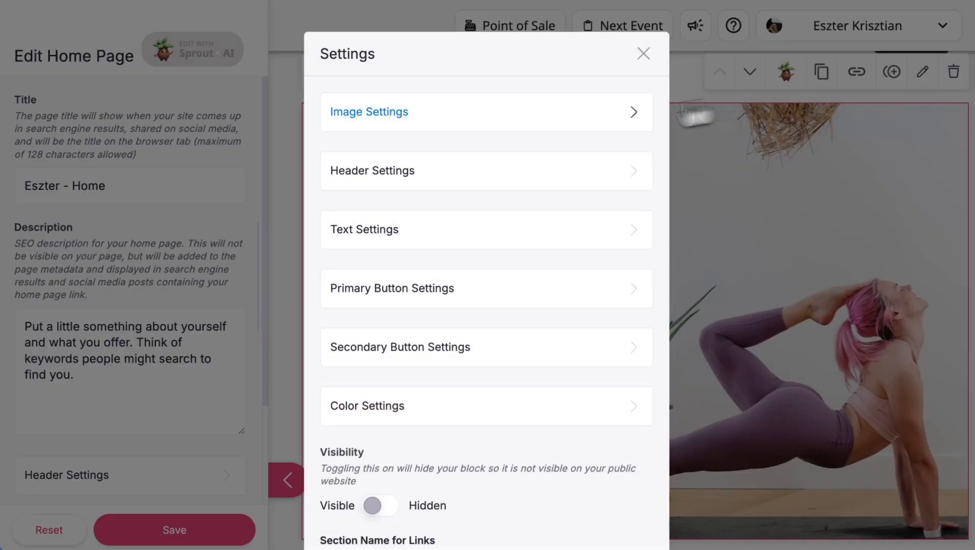
click(523, 125)
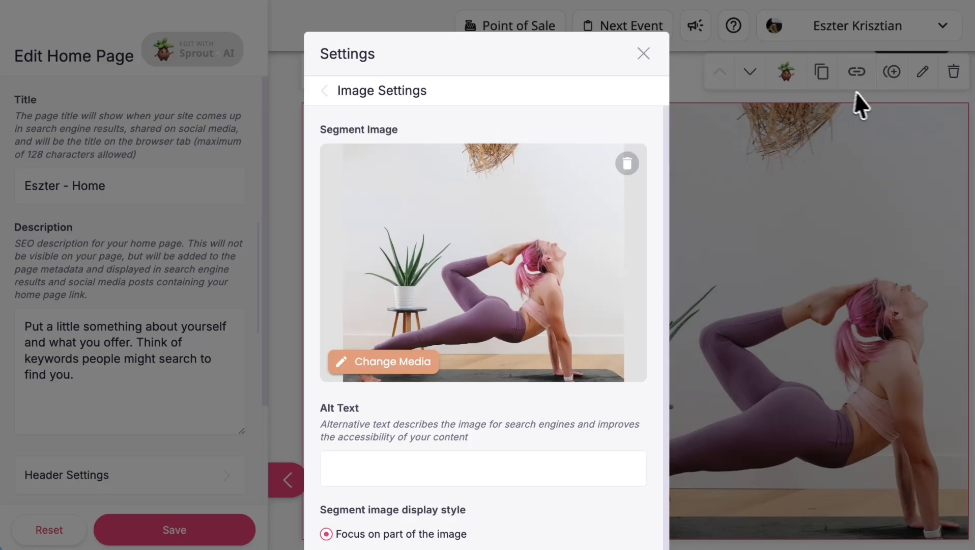
scroll(538, 258, down, 3)
scroll(538, 253, up, 3)
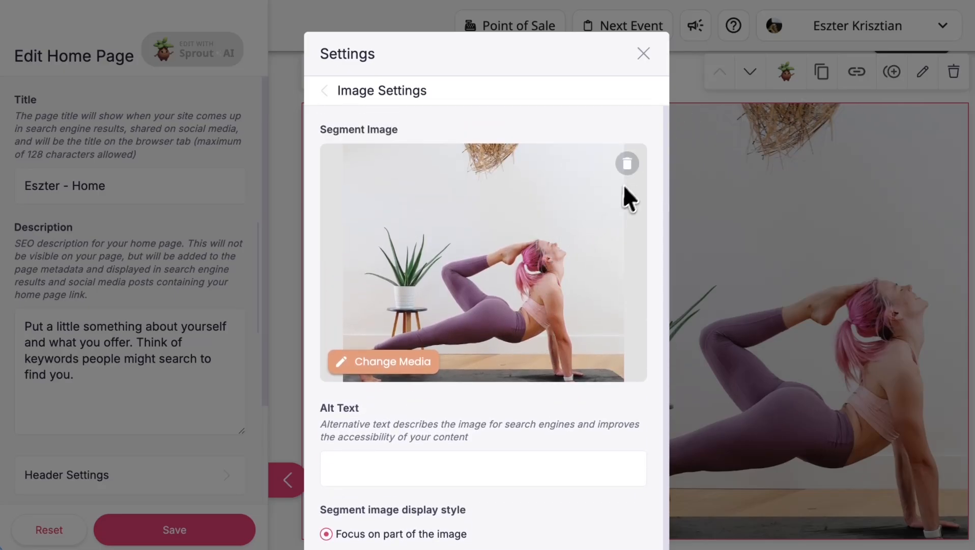
click(396, 362)
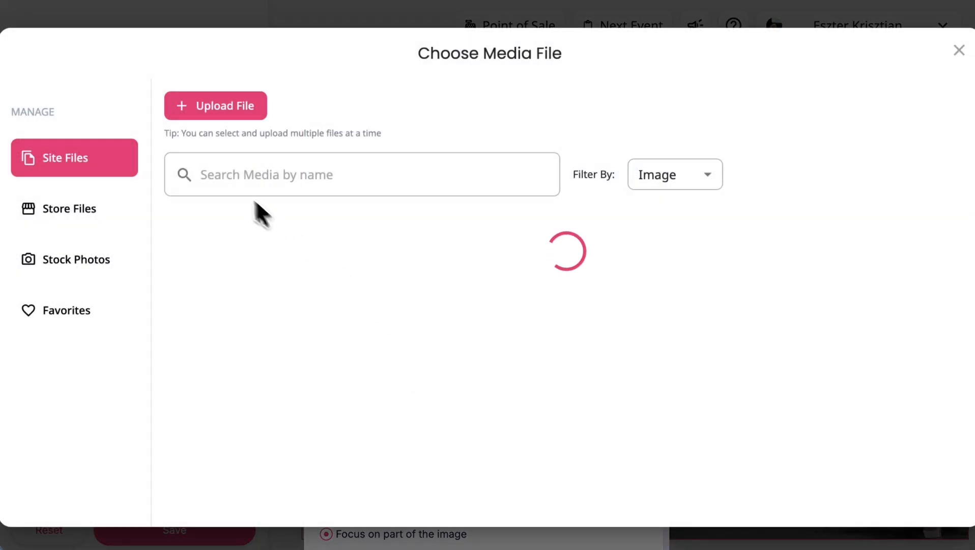
click(96, 272)
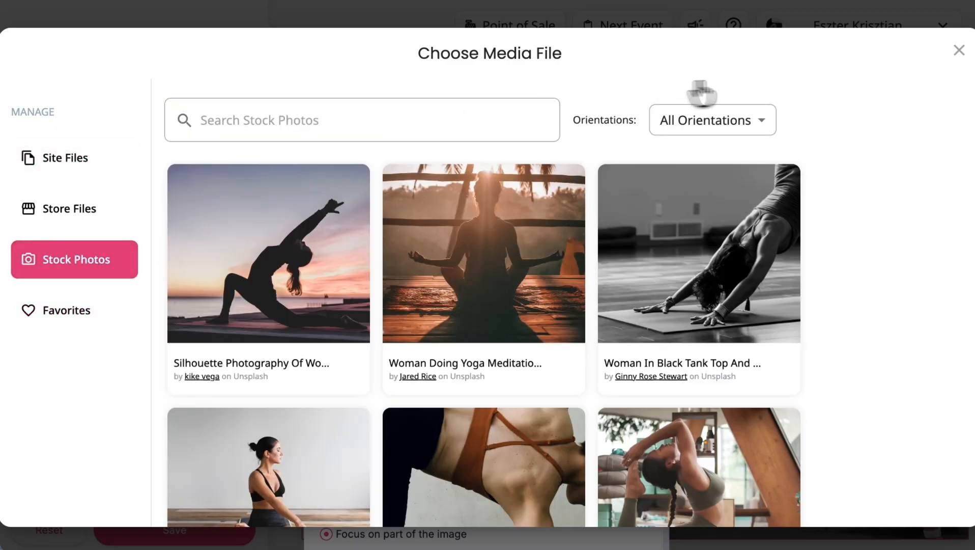
click(959, 50)
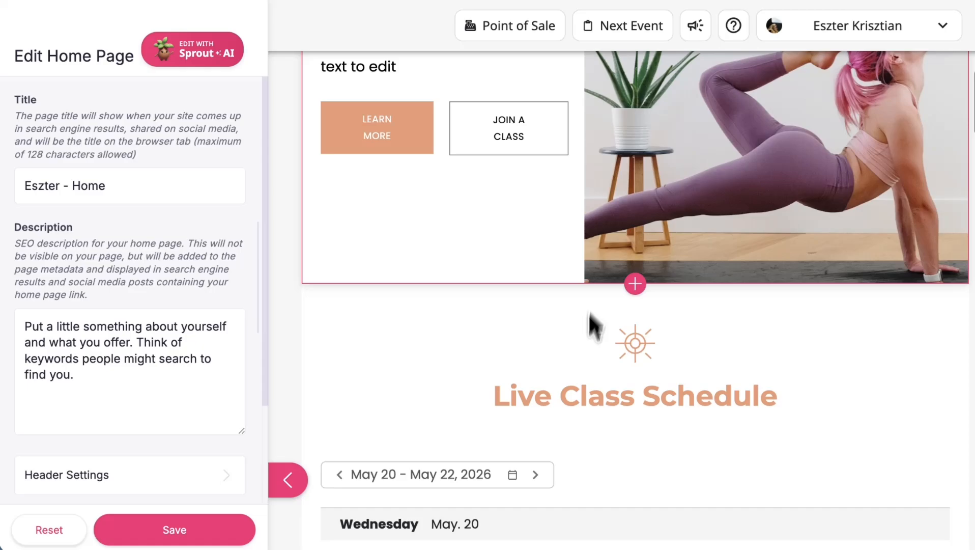
Look over the Home Page's blocks from the Live Class Schedule to Testimonials, including the schedule section's editing options.
scroll(590, 314, down, 3)
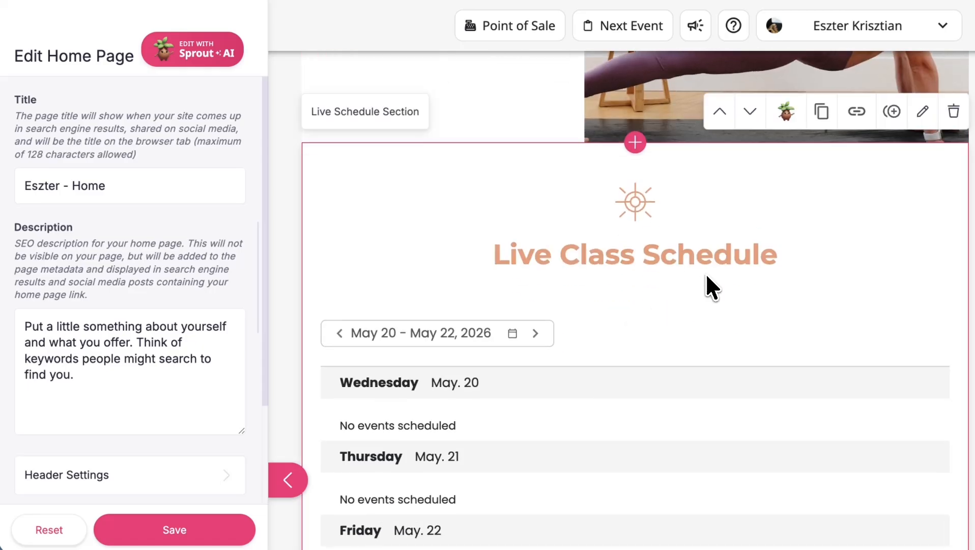
scroll(649, 283, up, 1)
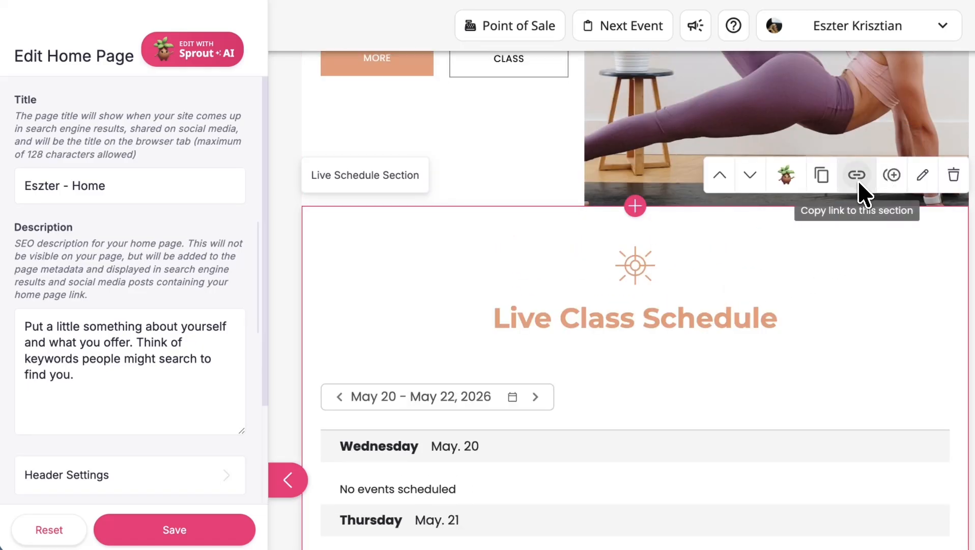
scroll(661, 160, up, 3)
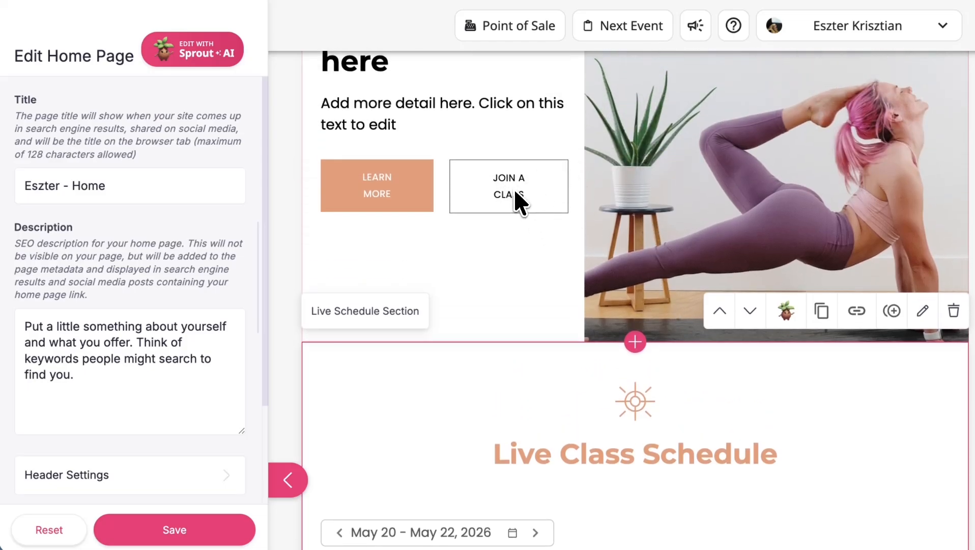
scroll(743, 452, down, 10)
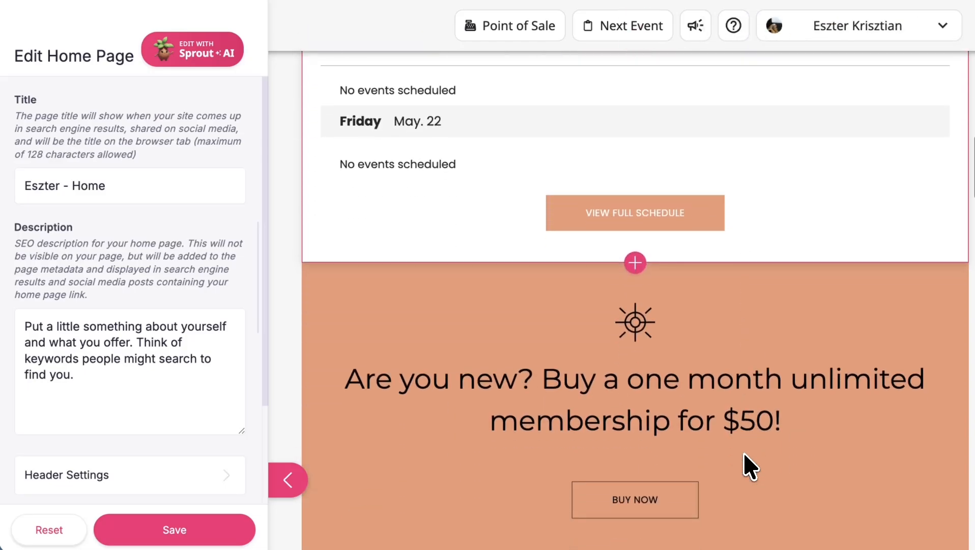
scroll(743, 452, down, 15)
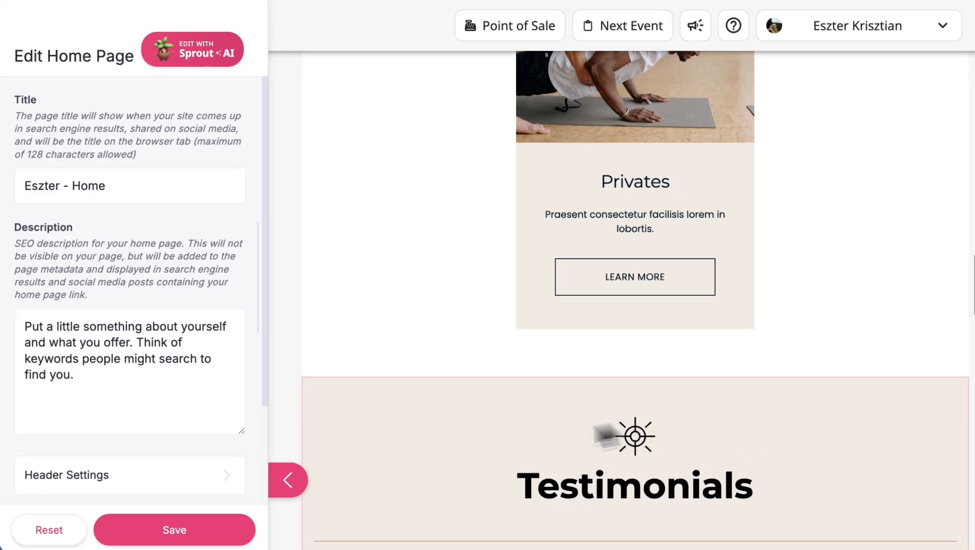
scroll(796, 185, up, 15)
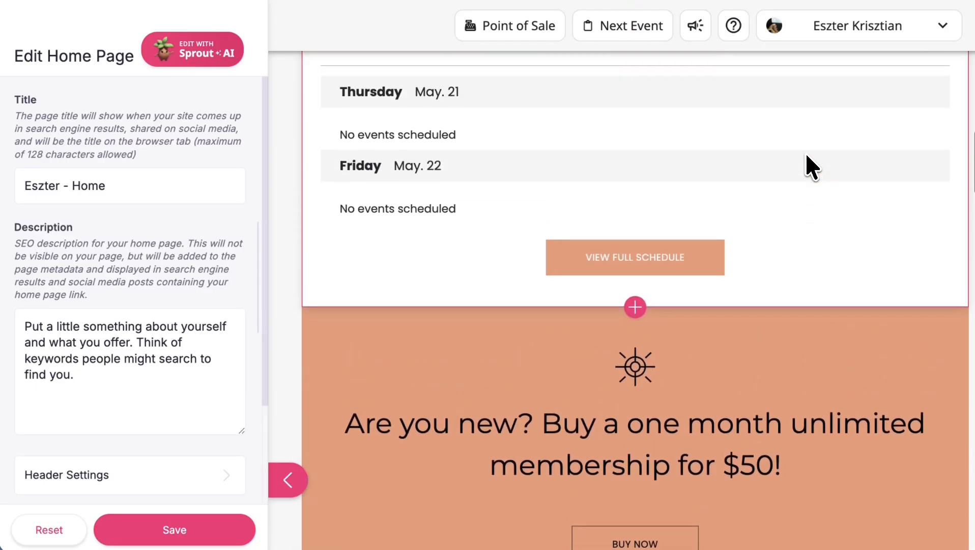
scroll(805, 158, up, 12)
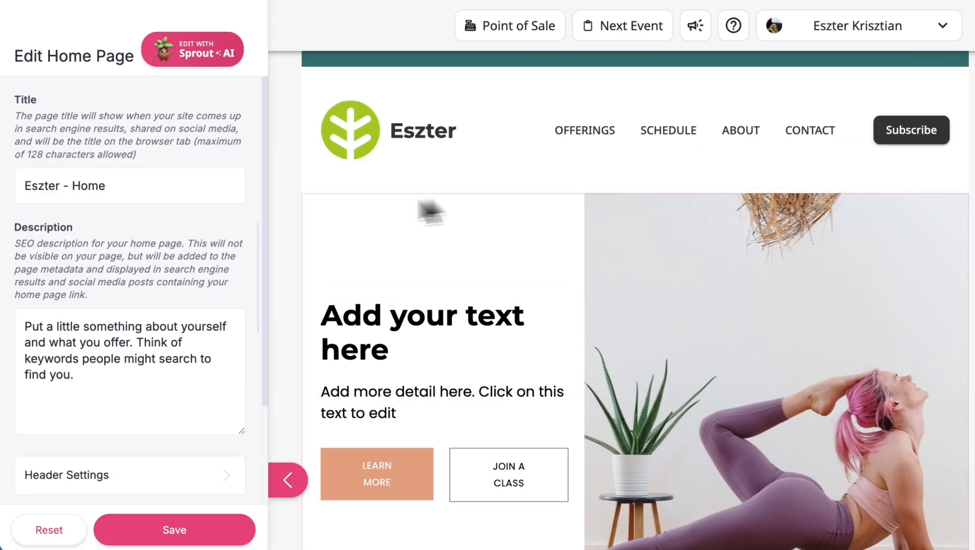
Review the Home Page's SEO title and description fields and the header, footer and page style options.
click(95, 176)
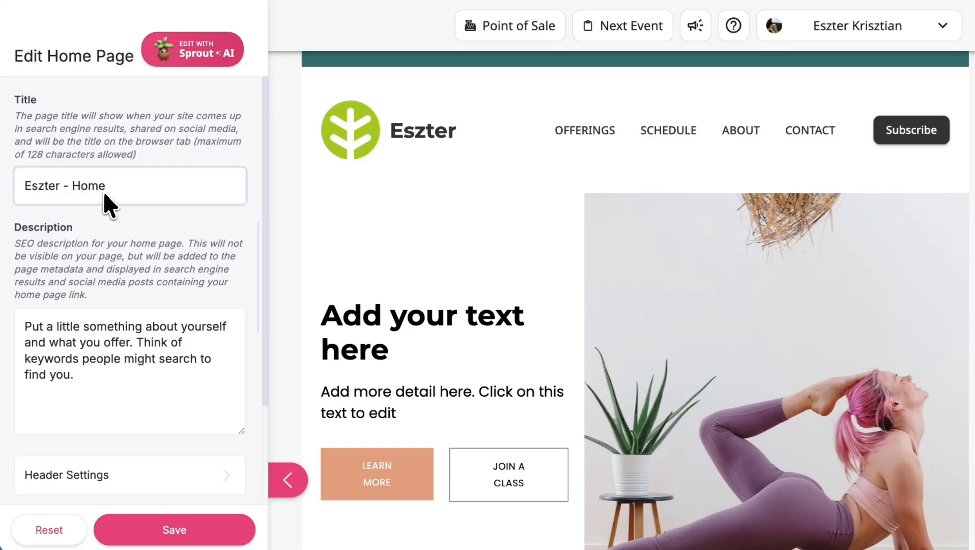
click(89, 351)
scroll(85, 375, down, 2)
scroll(87, 378, up, 1)
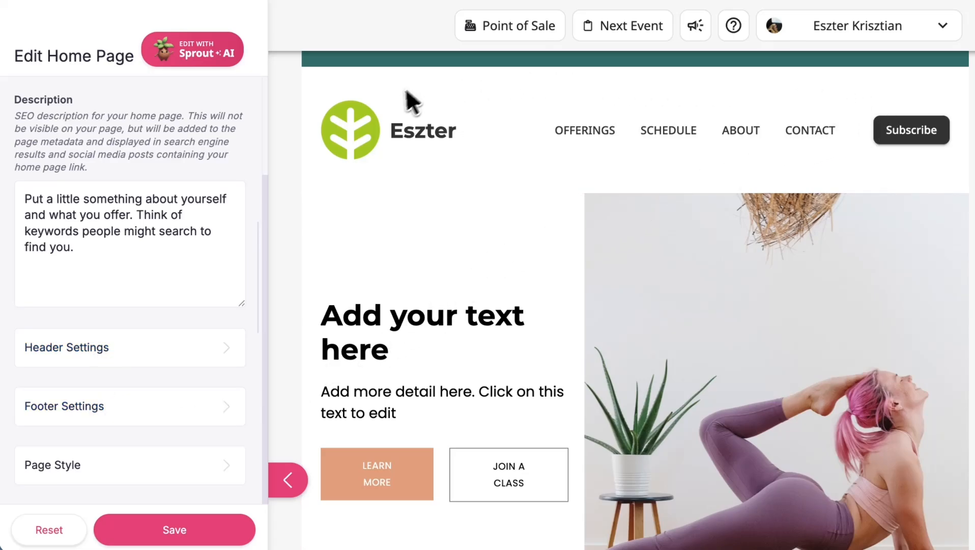
Review the Home Page's footer settings, including background color and brand image, and save the page.
scroll(691, 412, down, 20)
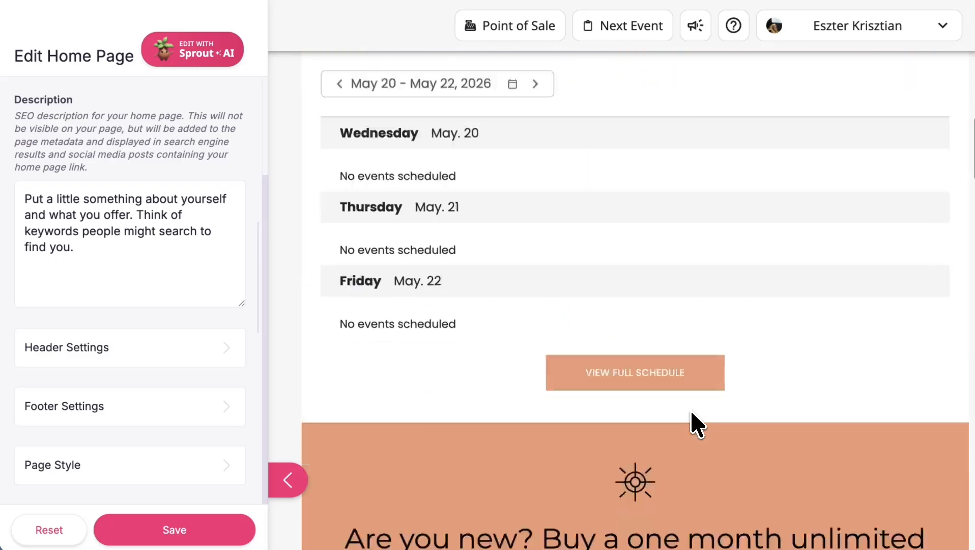
scroll(691, 411, down, 8)
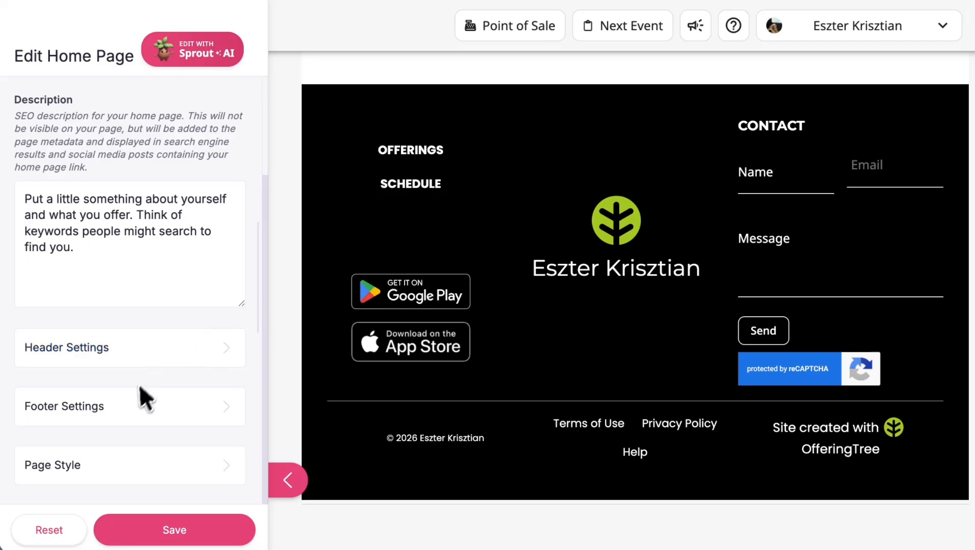
click(131, 406)
scroll(137, 350, down, 8)
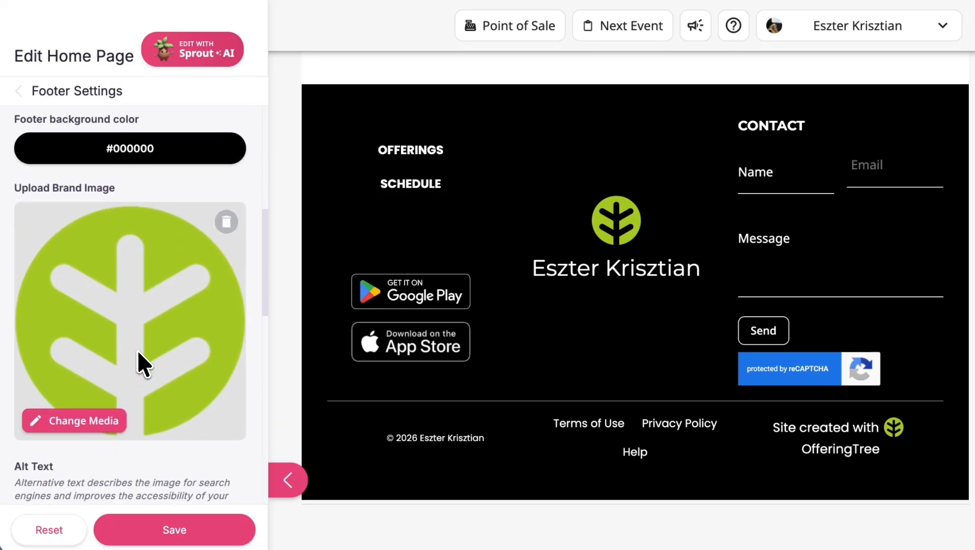
click(204, 527)
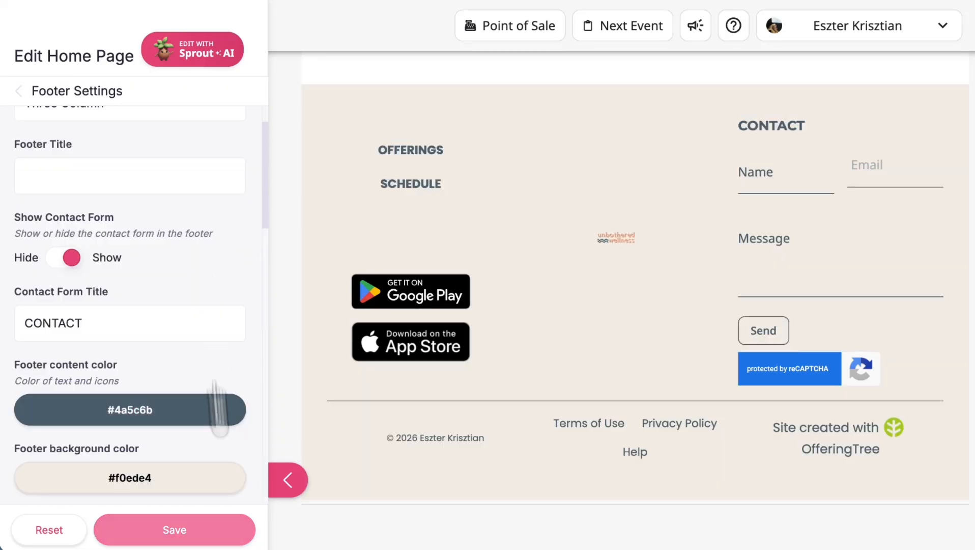
Return from the Home Page editor to the Pages list and look over the remaining site pages.
scroll(510, 247, up, 20)
scroll(513, 247, up, 10)
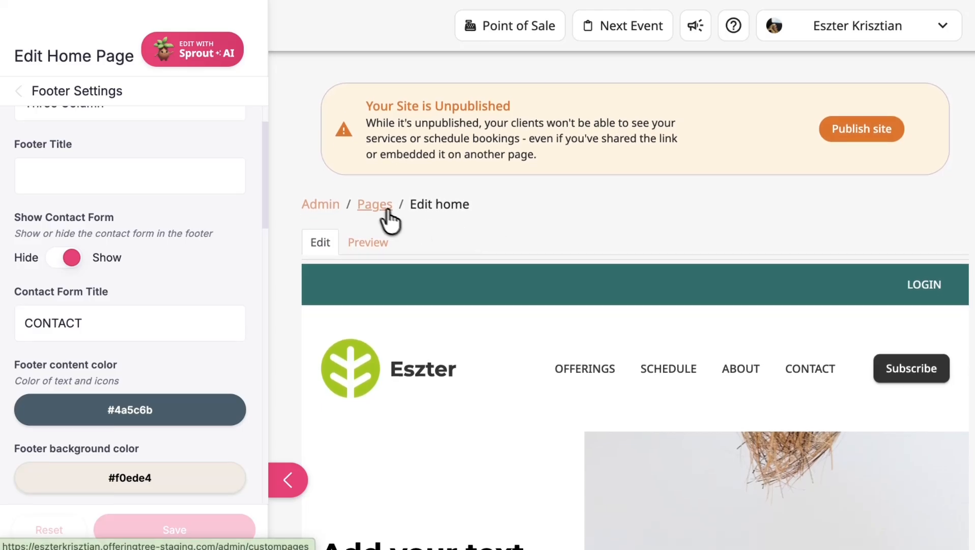
click(383, 205)
scroll(570, 357, down, 2)
scroll(591, 422, down, 4)
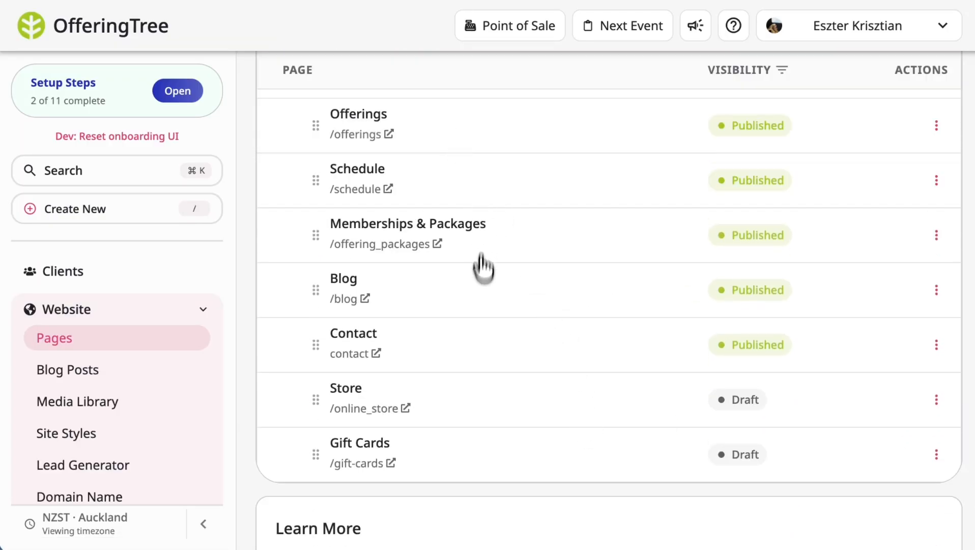
scroll(516, 285, up, 1)
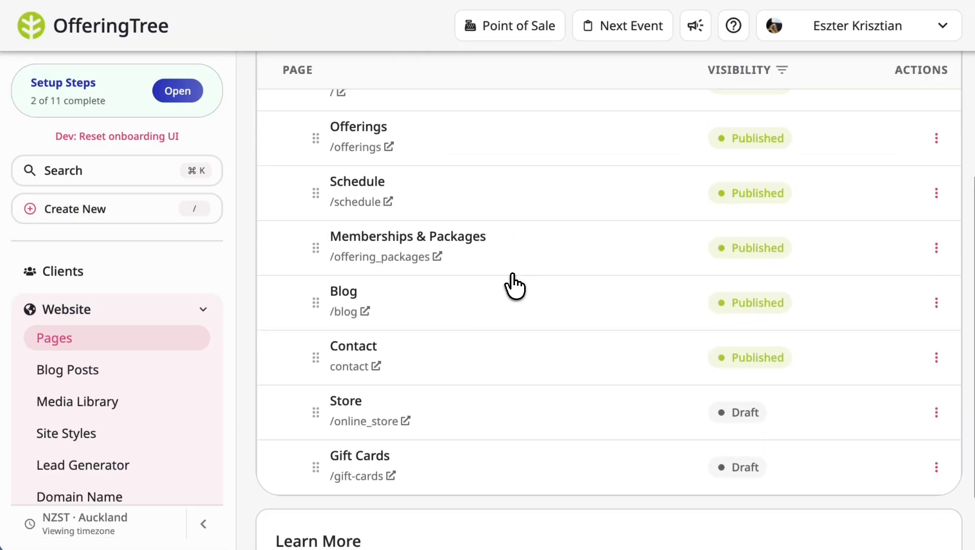
Open the Offerings page for editing and review its navigation menu title, page title and SEO description.
click(937, 143)
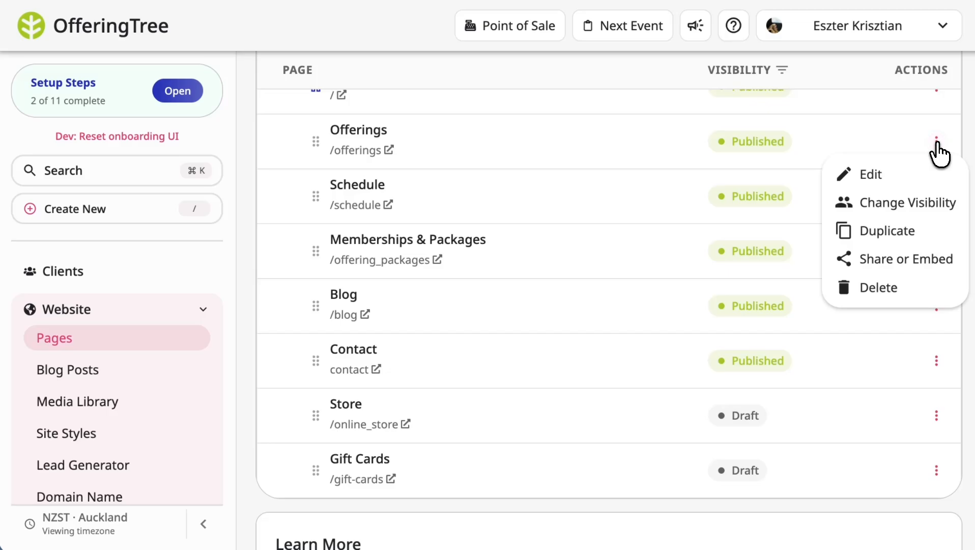
click(873, 176)
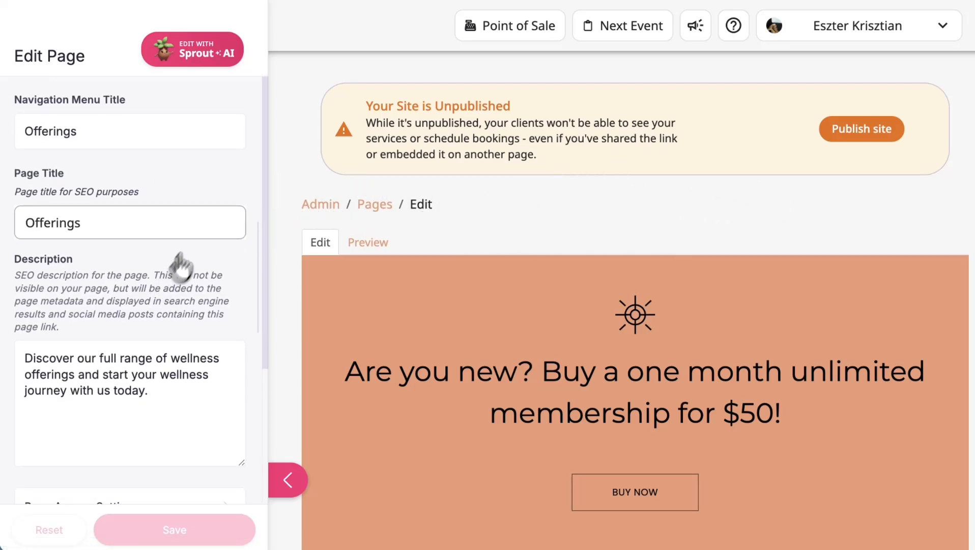
scroll(189, 278, down, 1)
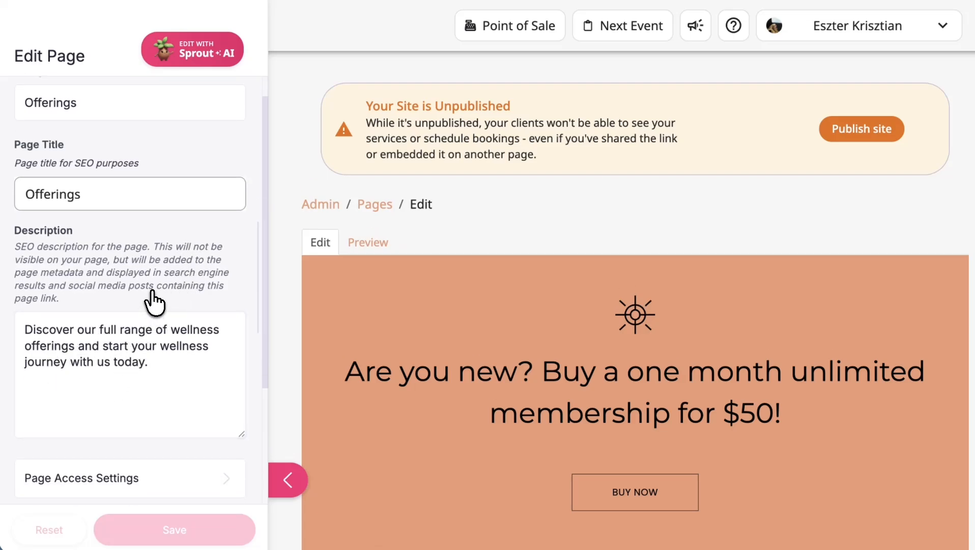
Review the Offerings page's access, URL and style settings, and return to the Pages list.
scroll(153, 303, down, 5)
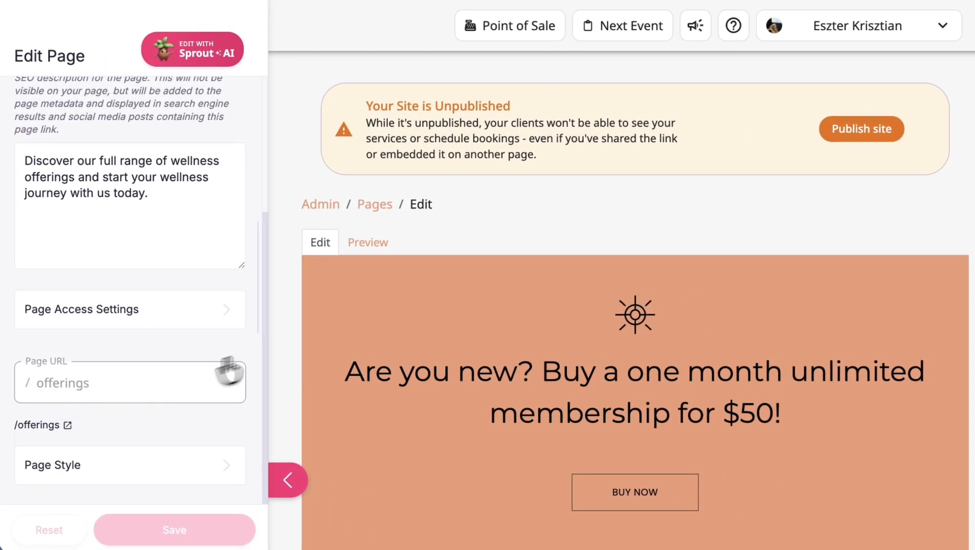
click(381, 205)
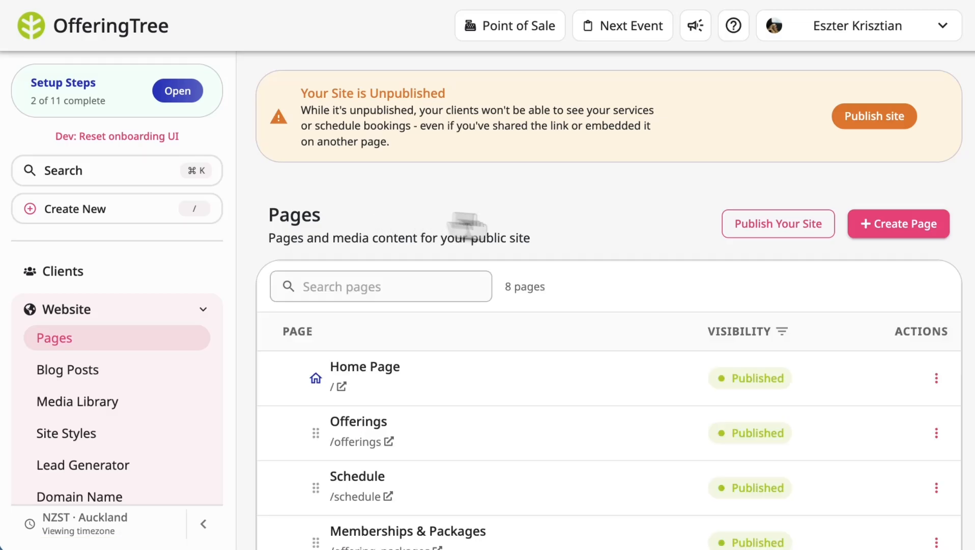
Create a new page from the Helena - Dark template after browsing the template gallery and previewing that design.
click(869, 230)
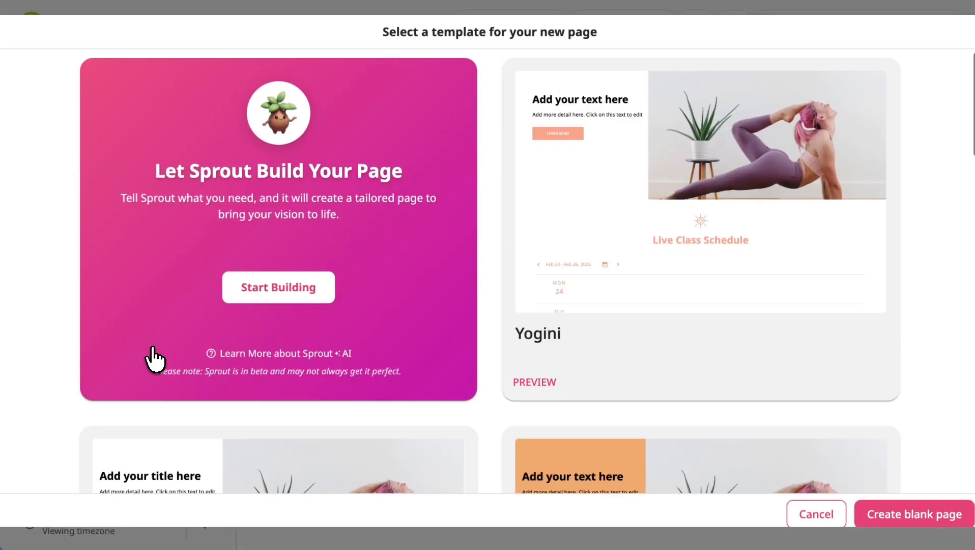
scroll(154, 358, down, 1)
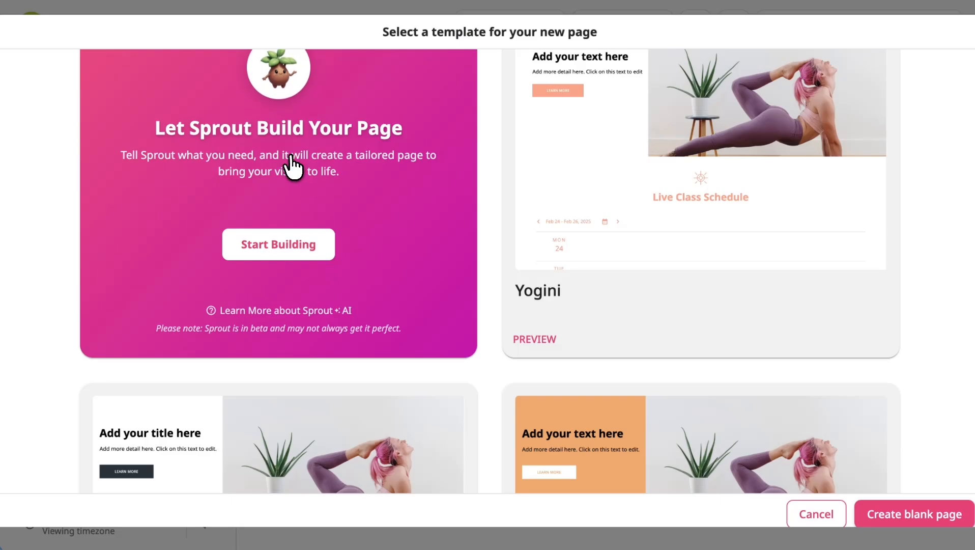
scroll(582, 331, down, 2)
scroll(582, 331, down, 20)
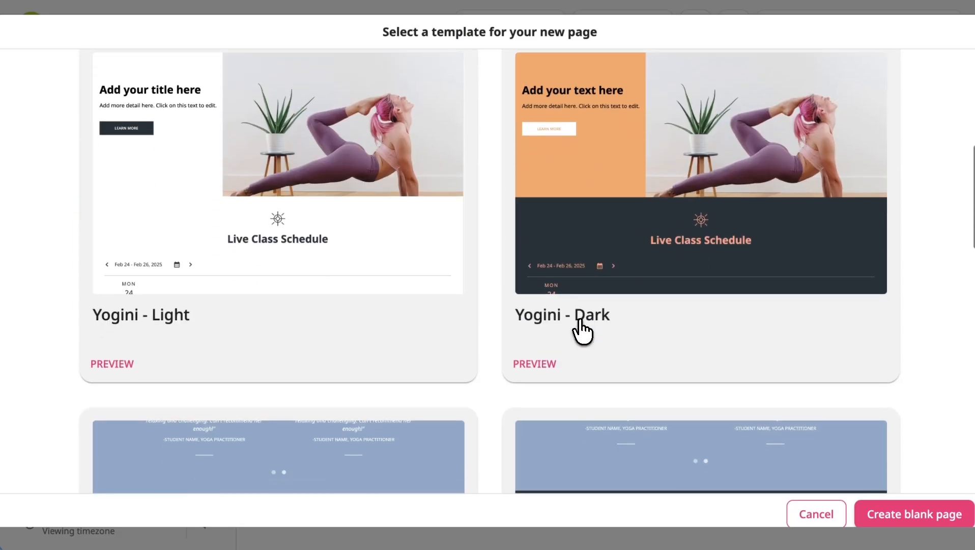
scroll(582, 331, down, 6)
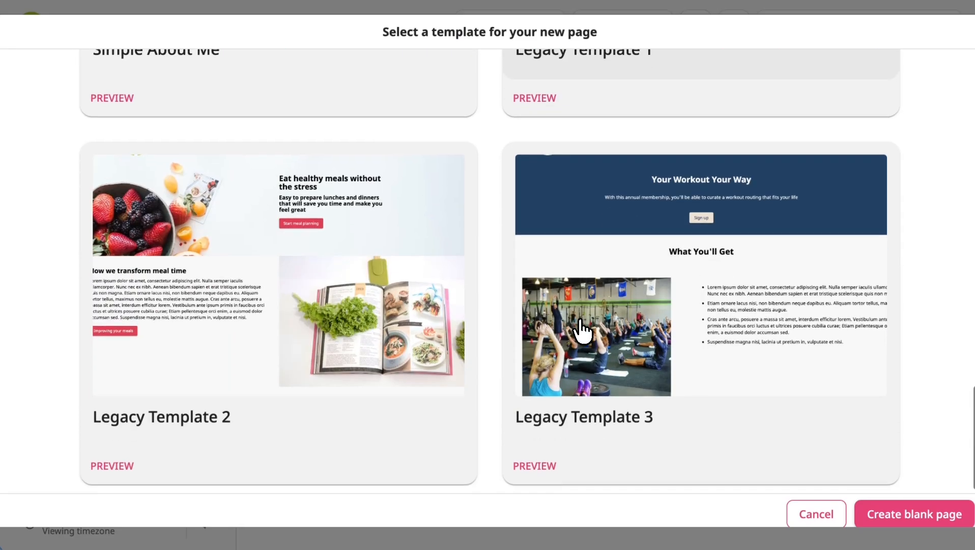
scroll(582, 331, up, 16)
click(540, 408)
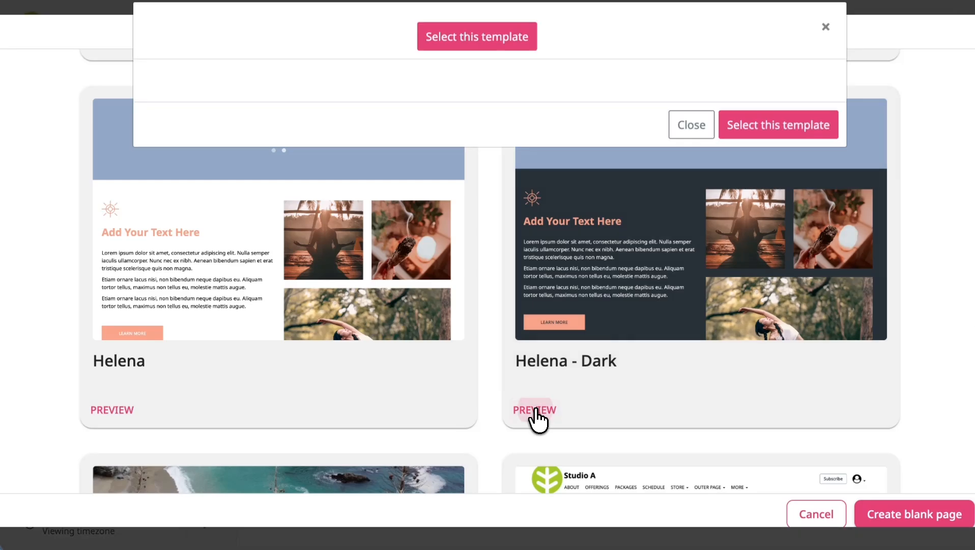
scroll(425, 346, down, 15)
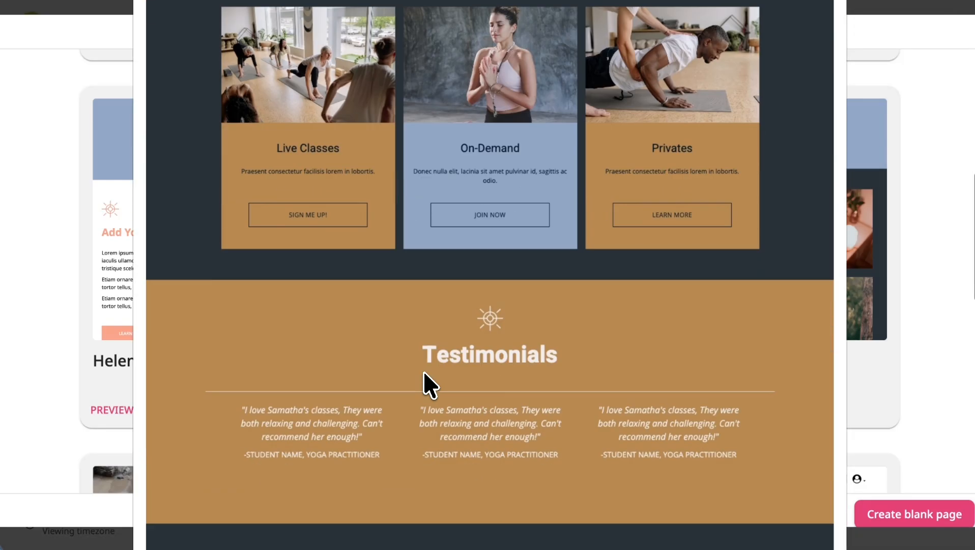
scroll(424, 370, down, 2)
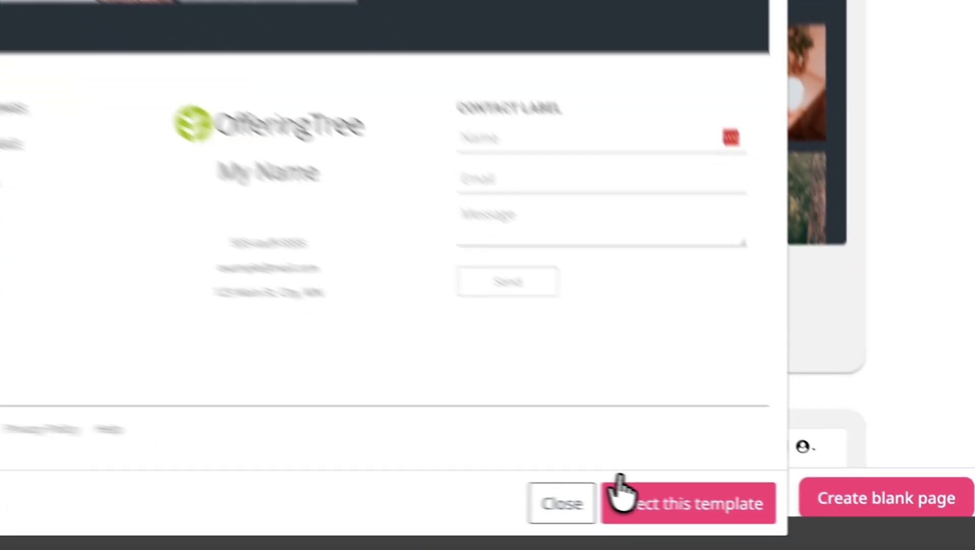
click(767, 517)
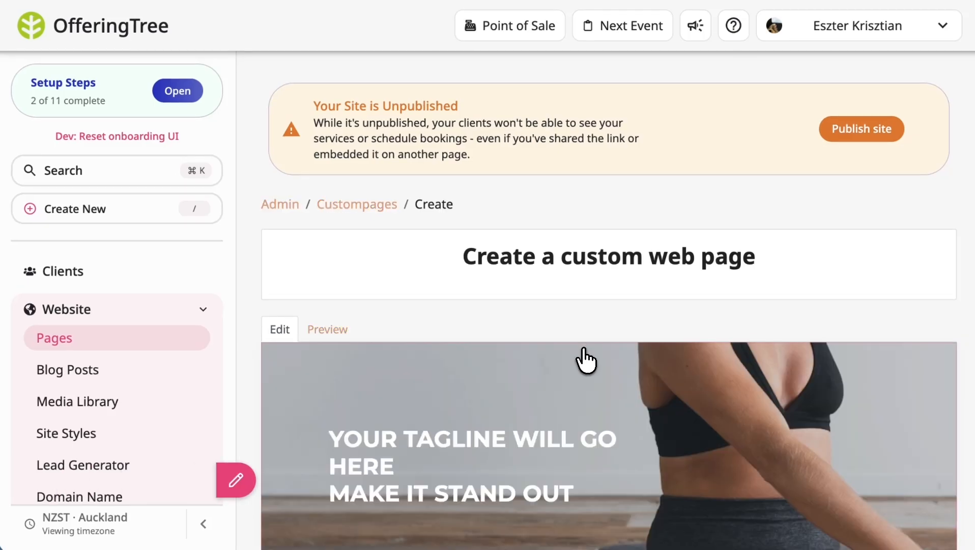
Look over the new page's template content, and save it with Services as both its navigation menu title and page title.
scroll(570, 439, down, 4)
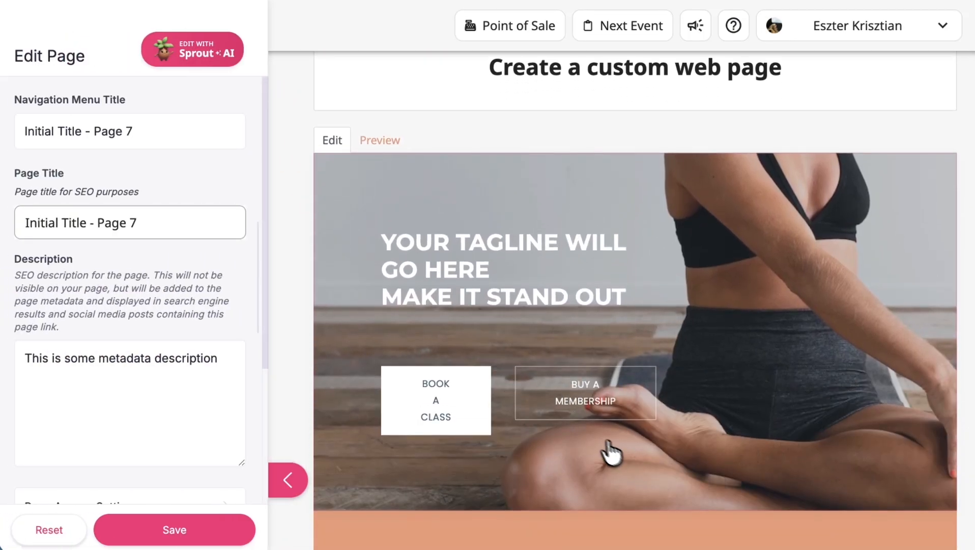
scroll(612, 453, down, 12)
scroll(593, 442, down, 6)
scroll(592, 442, up, 15)
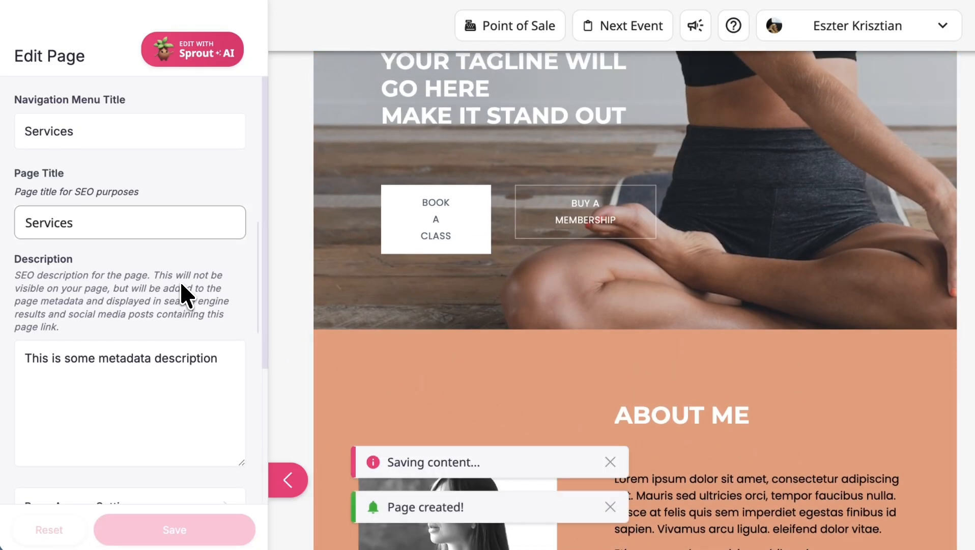
Set the Services page's URL to /pages/services and save the page.
scroll(181, 282, down, 4)
drag(170, 382, 92, 380)
text(services)
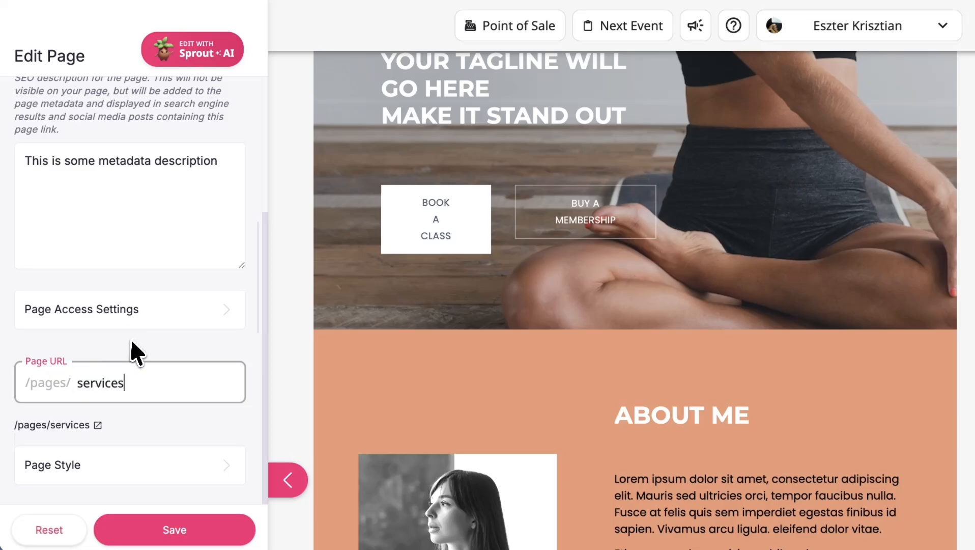
click(123, 342)
scroll(123, 343, up, 5)
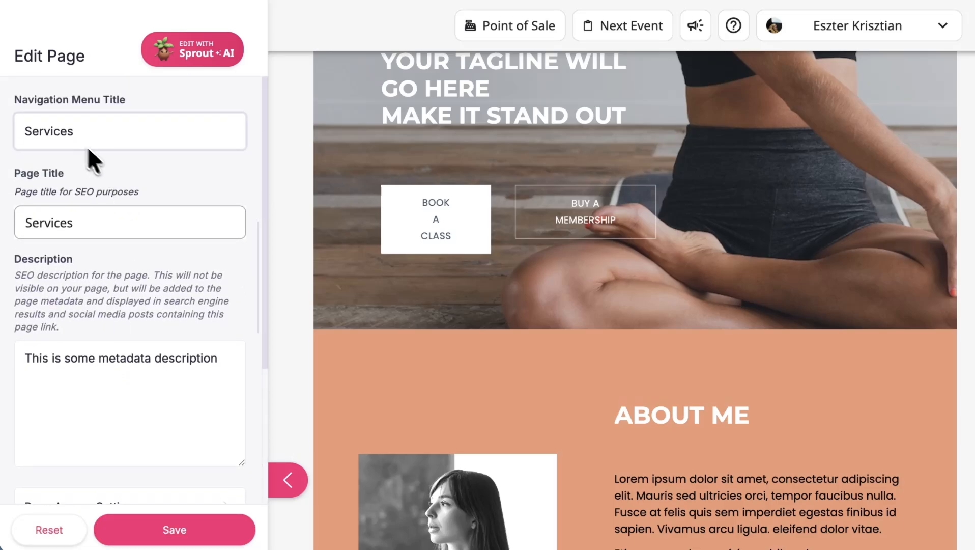
scroll(153, 260, down, 4)
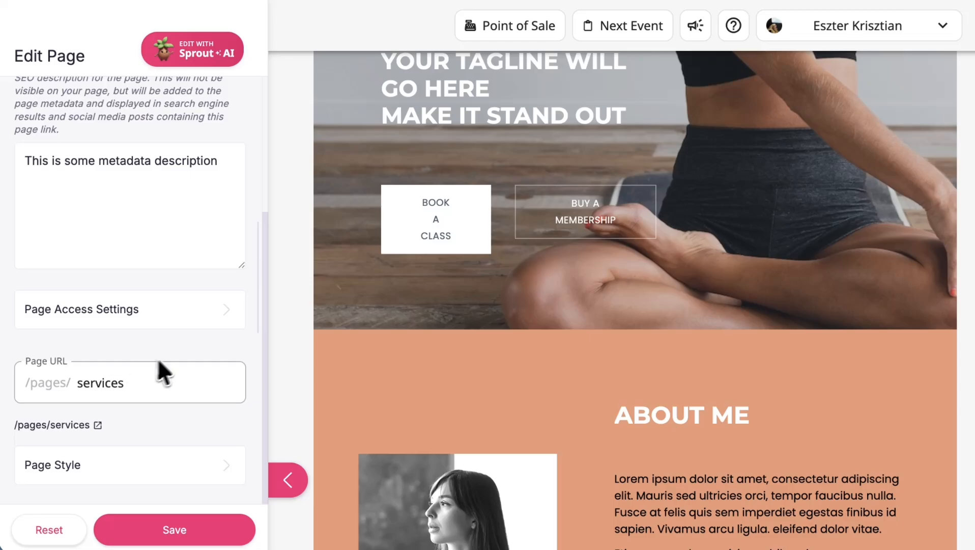
click(198, 529)
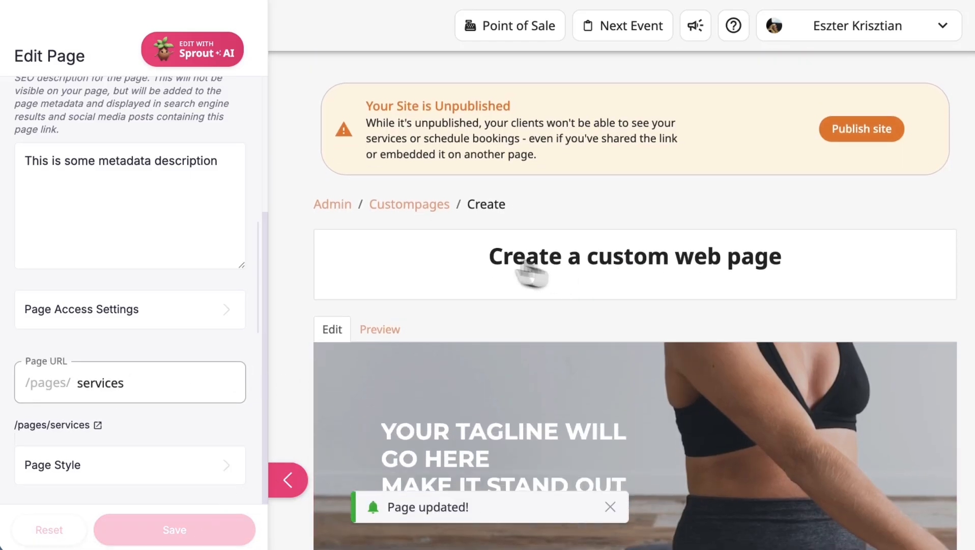
Return to the Pages list and try choosing Services as the new home page.
click(410, 204)
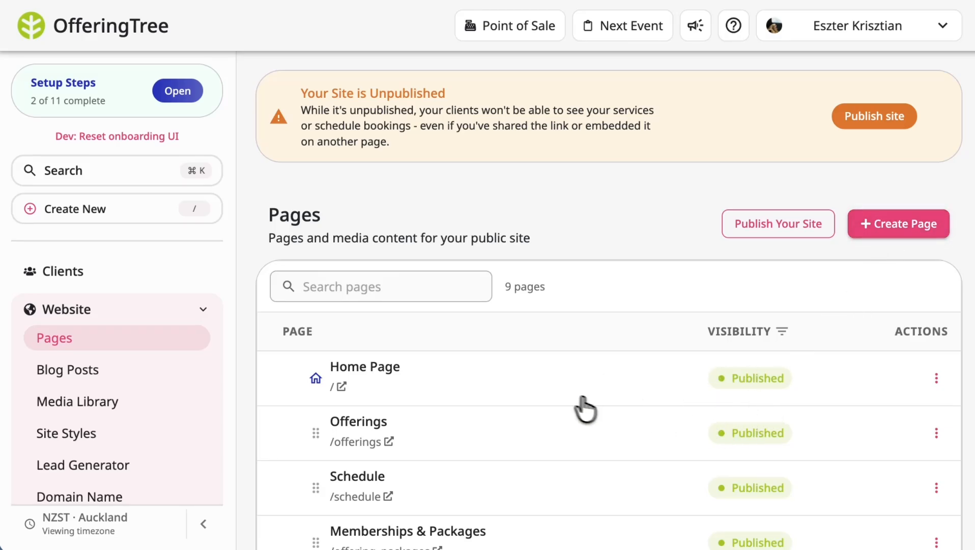
click(936, 381)
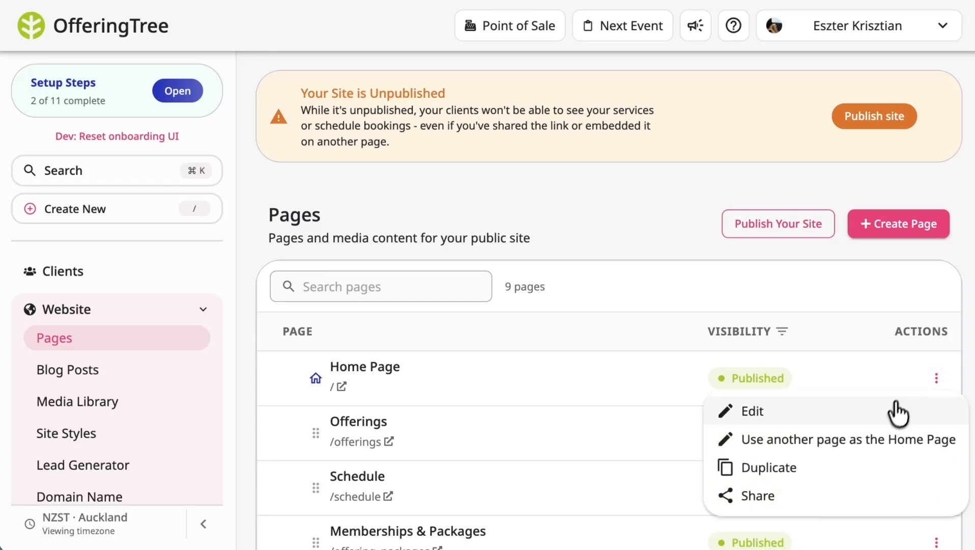
click(869, 446)
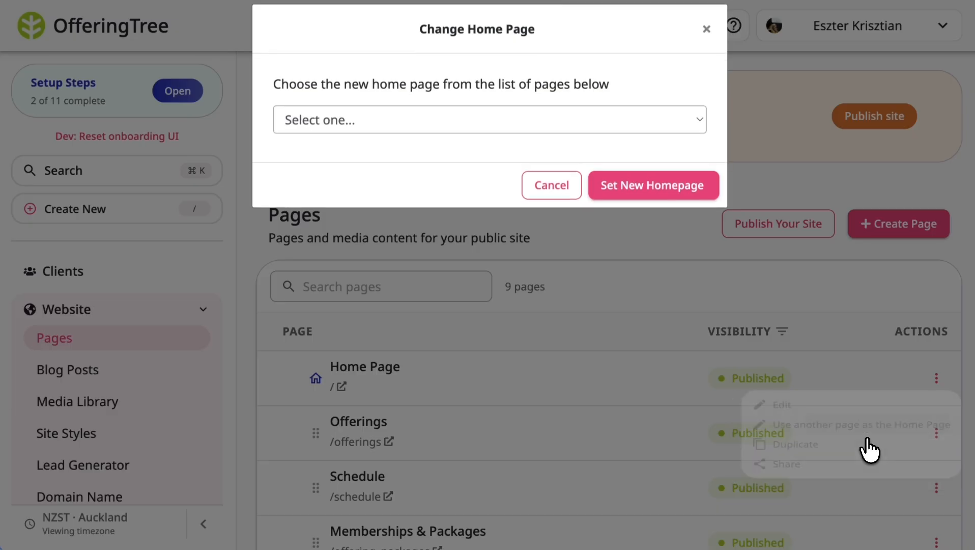
click(446, 127)
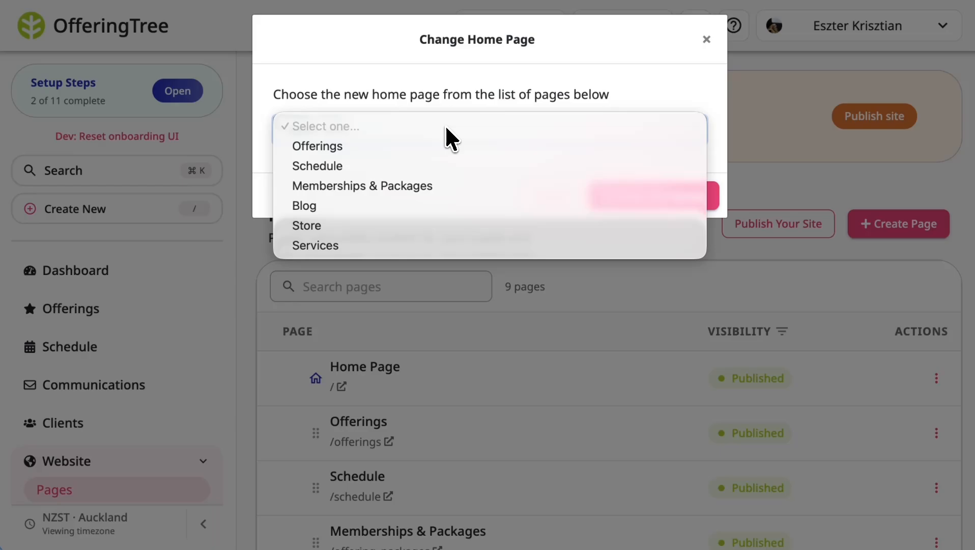
click(369, 246)
click(366, 245)
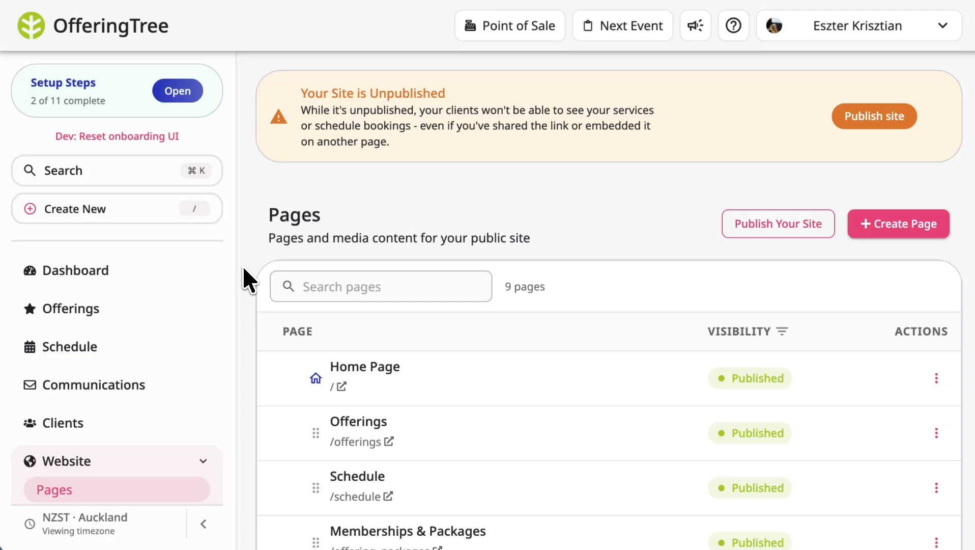
Review the payment settings of the business, including the existing Stripe account and the option to connect another Stripe account.
scroll(254, 260, down, 2)
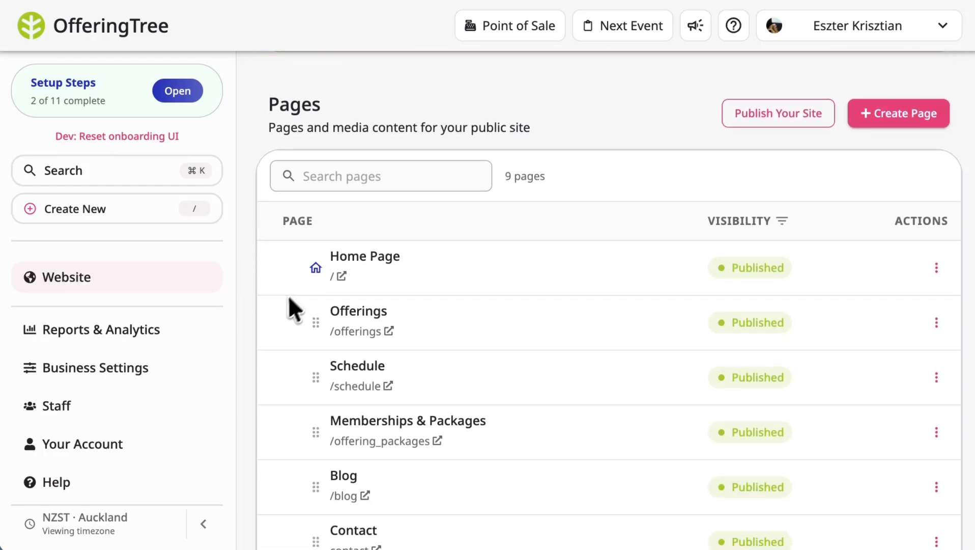
mouse_move(209, 371)
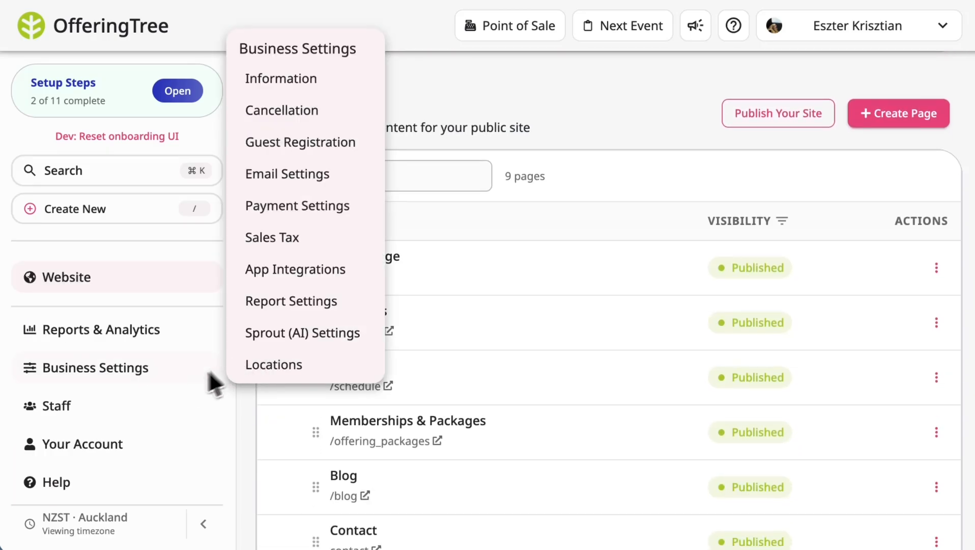
click(307, 209)
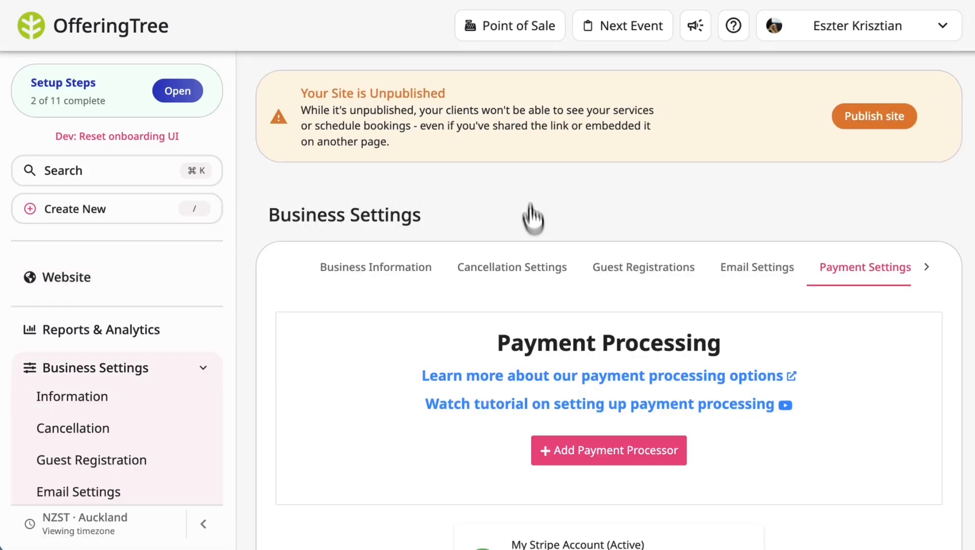
scroll(533, 217, down, 5)
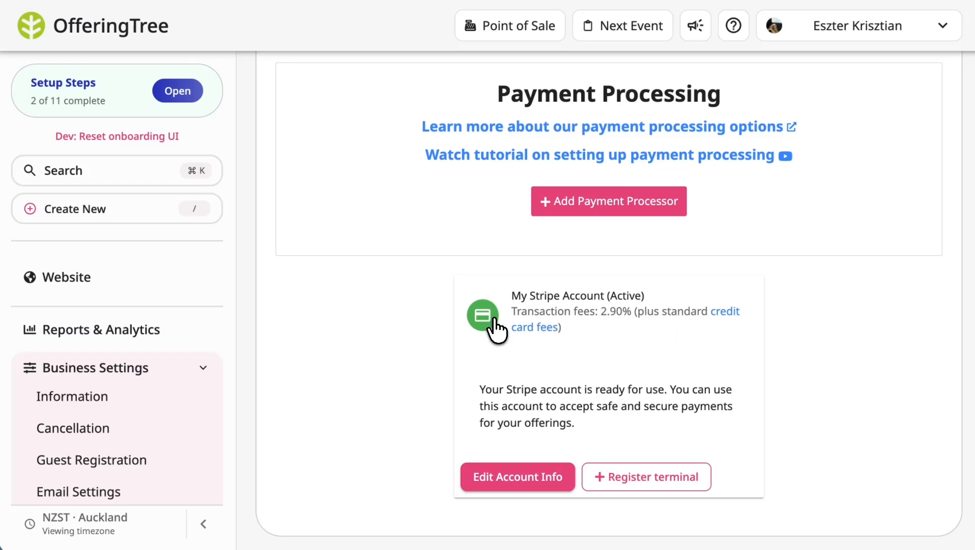
scroll(495, 326, up, 3)
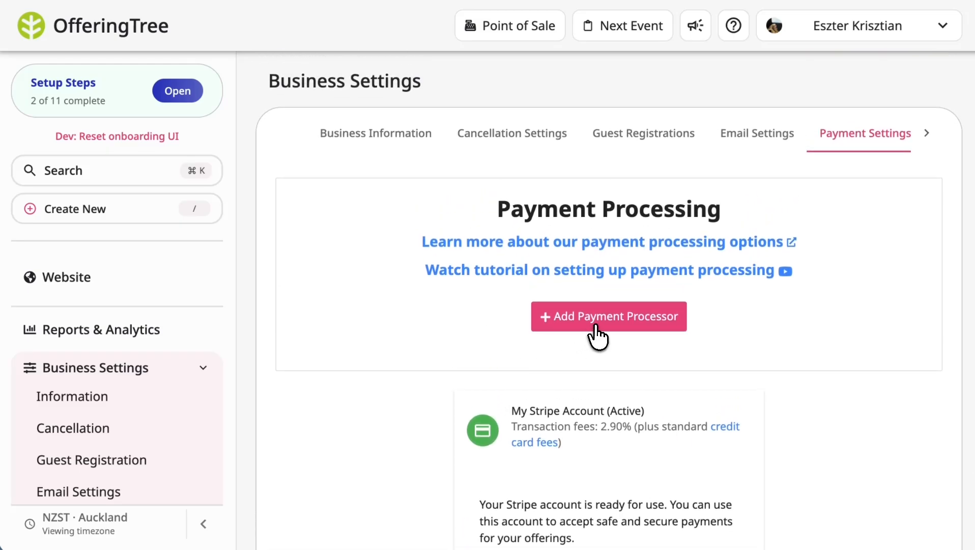
click(599, 331)
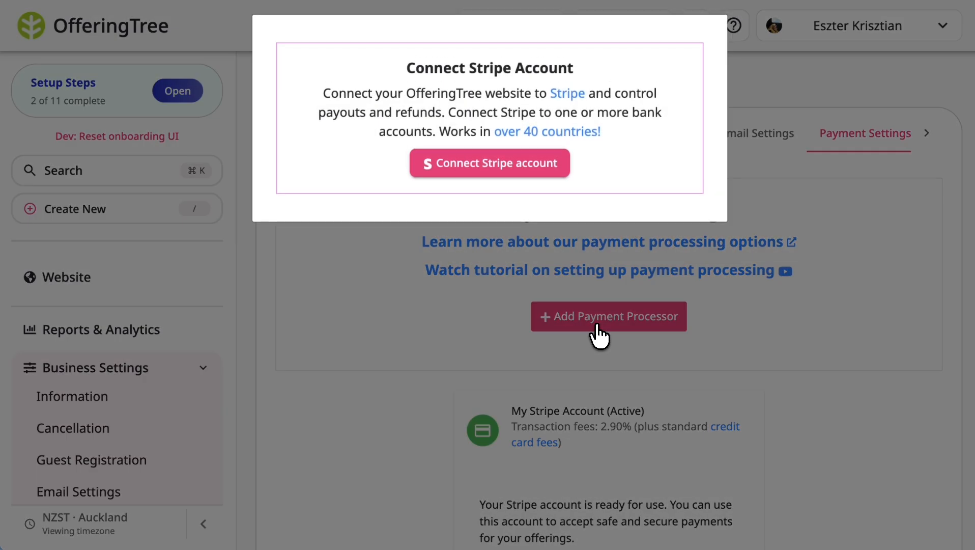
click(502, 173)
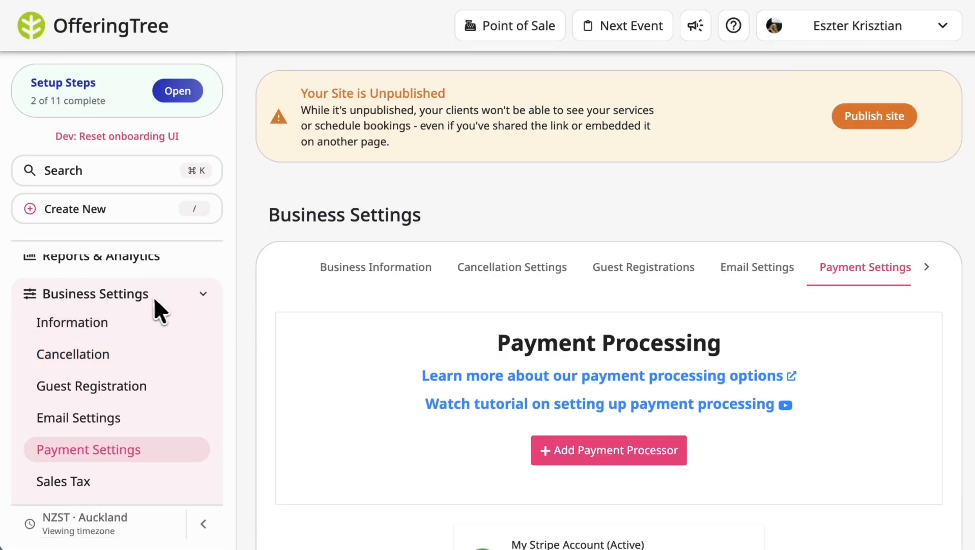
Review the Business Information settings, including logo, business name, phone number, address, timezone and external website URL.
click(381, 269)
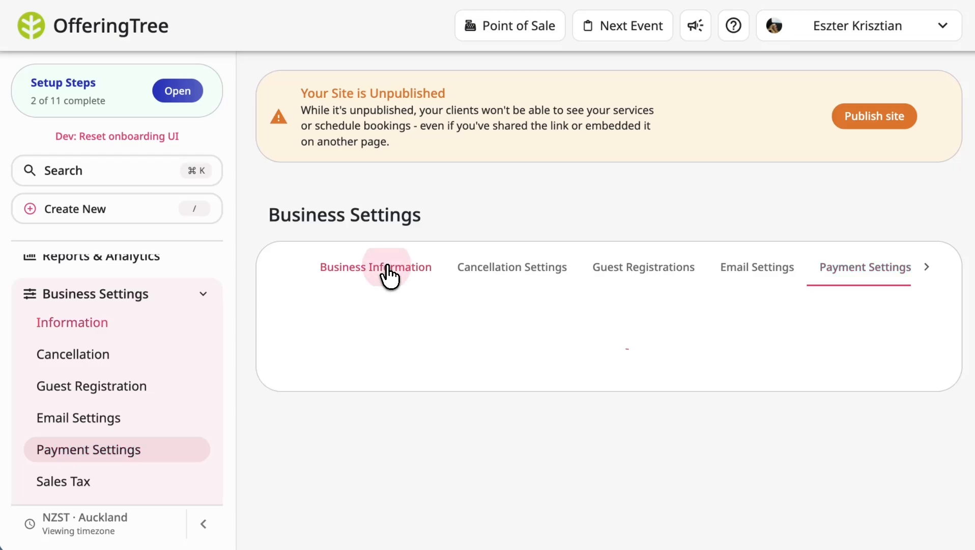
scroll(418, 341, down, 3)
scroll(419, 349, down, 1)
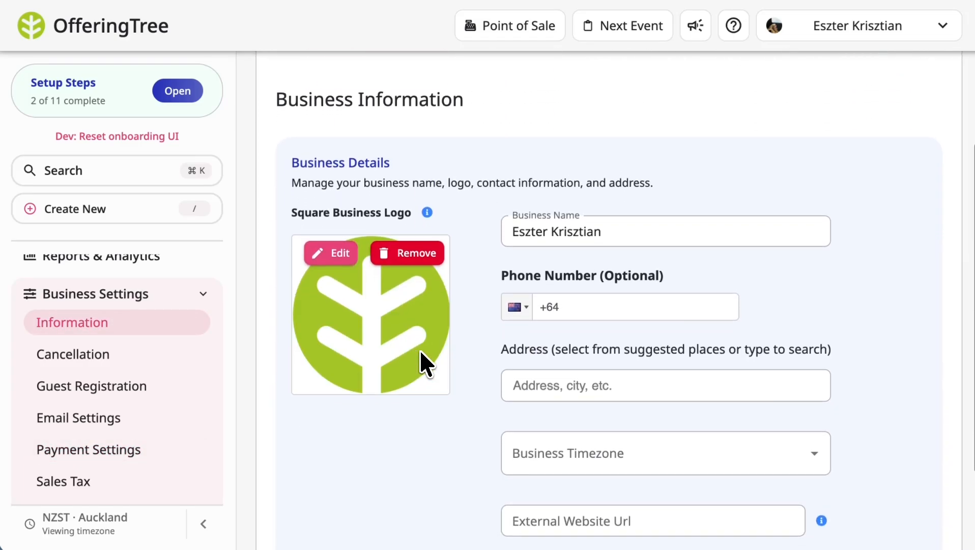
scroll(419, 349, down, 2)
scroll(419, 349, up, 4)
scroll(419, 350, up, 1)
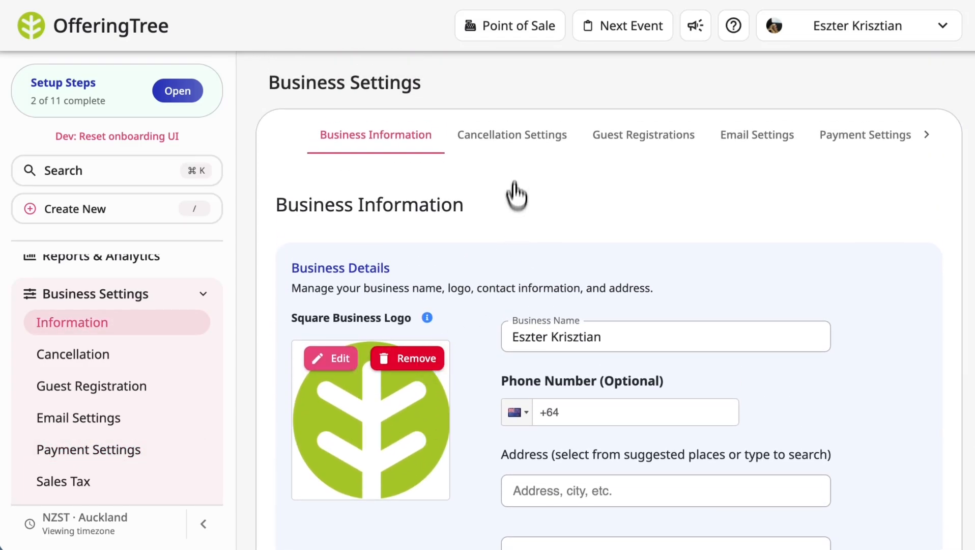
Review the business's cancellation, guest registration and email settings, and open the sales tax settings.
click(515, 147)
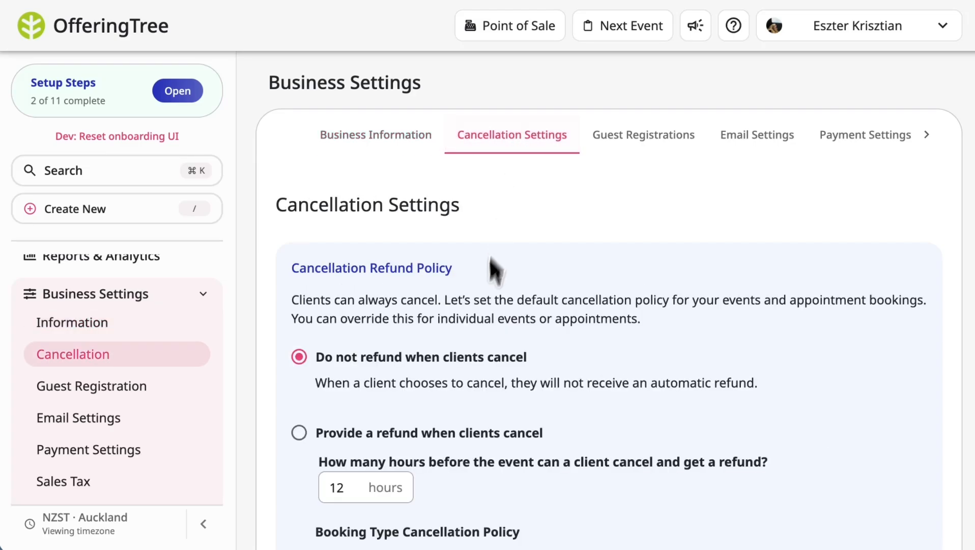
scroll(560, 244, up, 1)
click(641, 191)
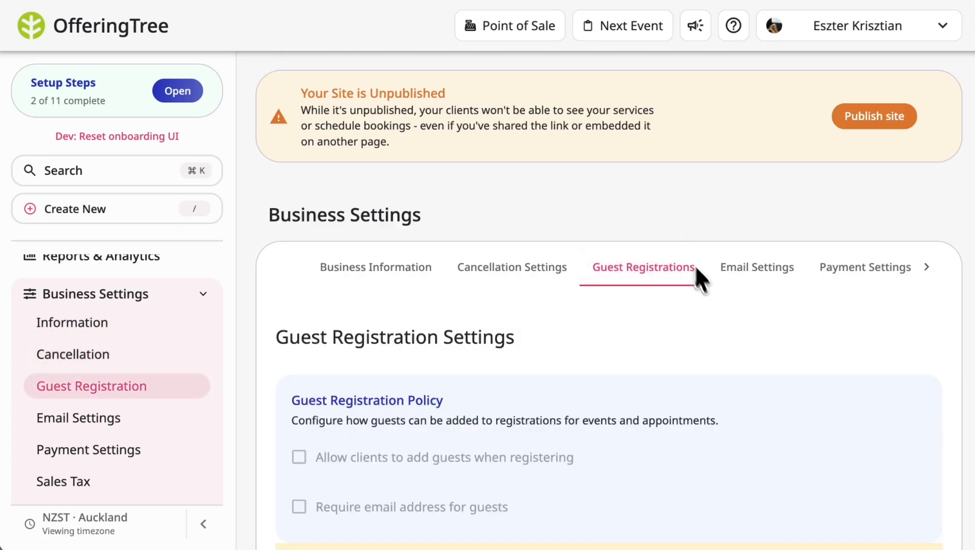
click(758, 278)
scroll(786, 330, down, 3)
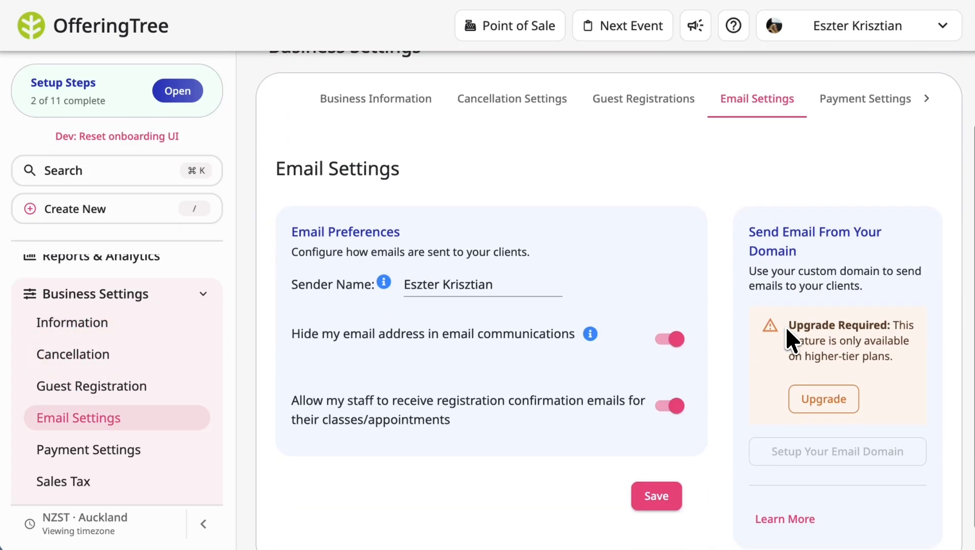
scroll(787, 330, up, 2)
click(453, 267)
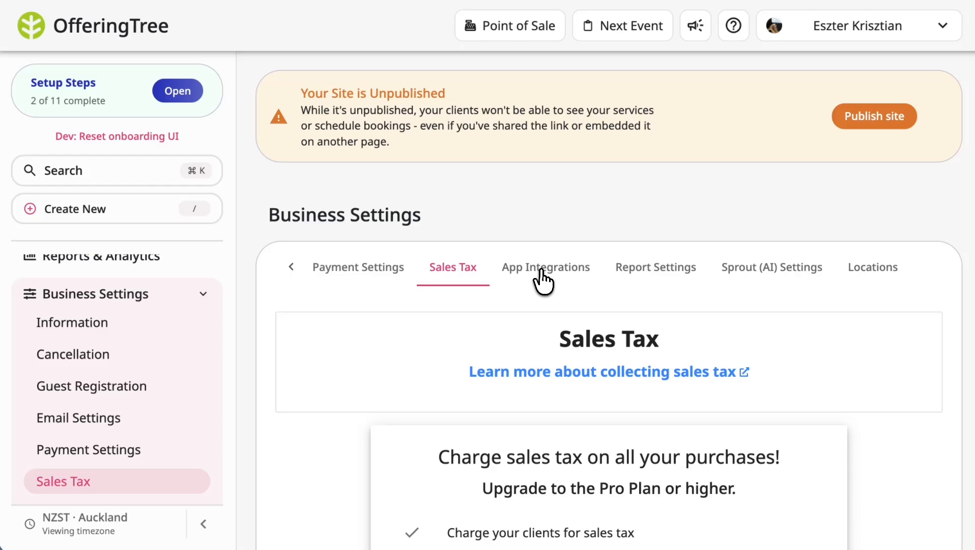
Review the business's app integrations, report settings, Sprout AI settings and locations.
click(541, 270)
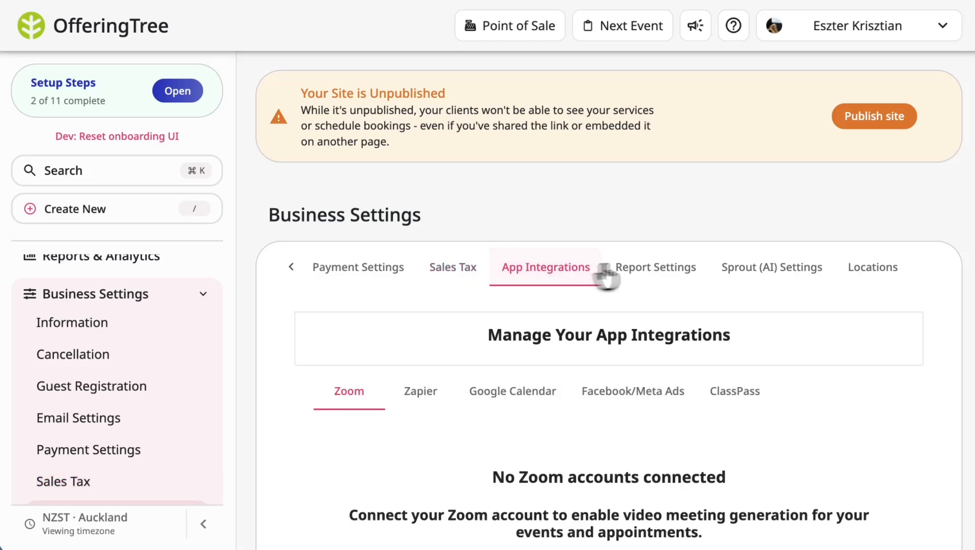
click(671, 275)
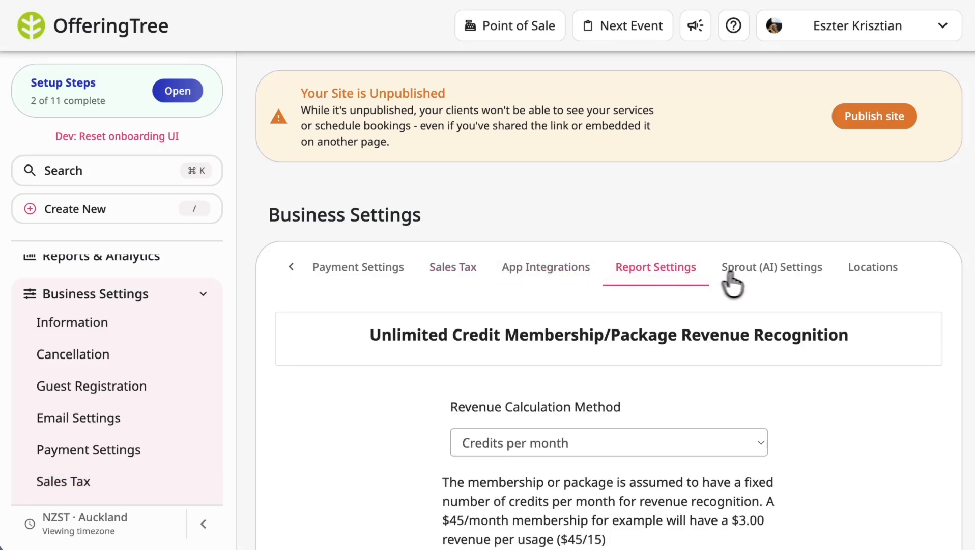
click(789, 271)
scroll(796, 331, down, 1)
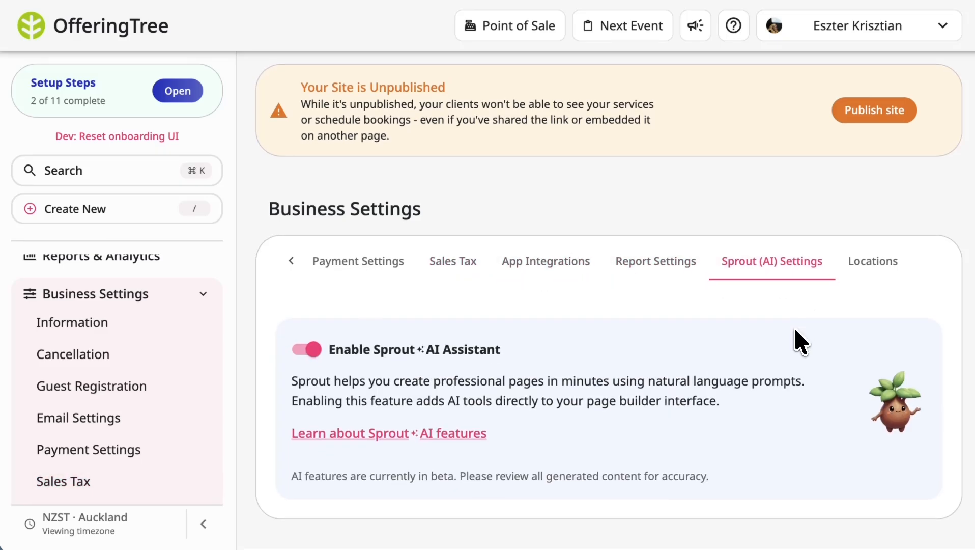
scroll(796, 331, up, 1)
click(871, 269)
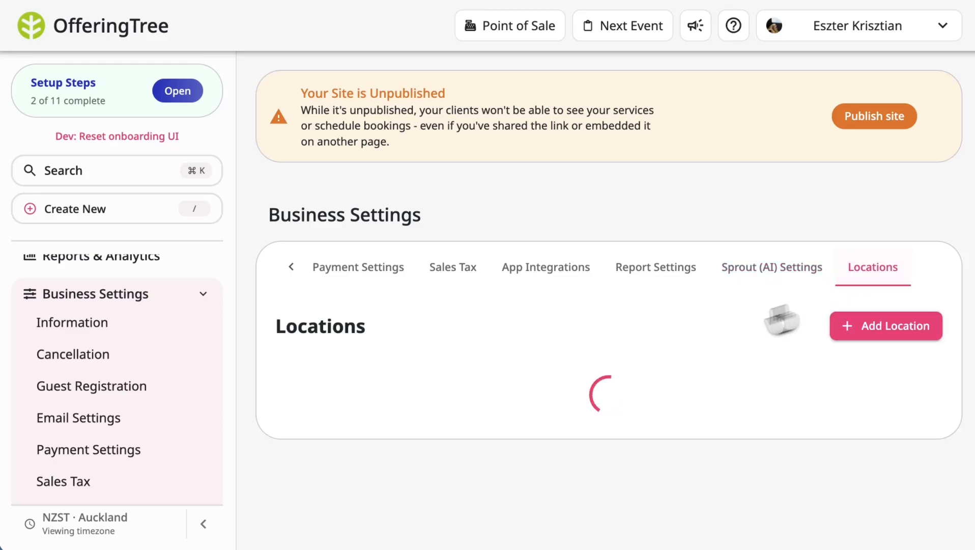
scroll(636, 381, down, 1)
scroll(636, 380, up, 1)
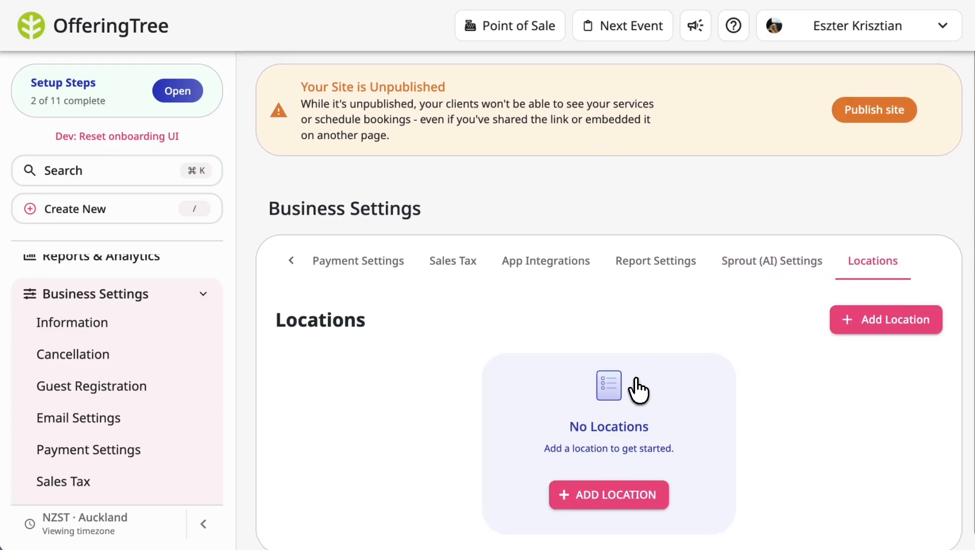
Open the Offerings list and start a new offering.
scroll(158, 270, up, 5)
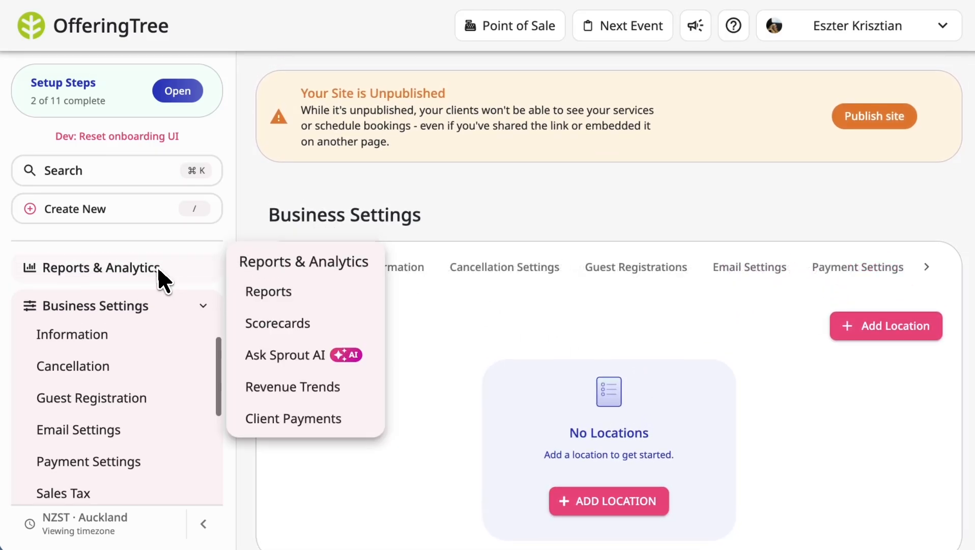
click(126, 312)
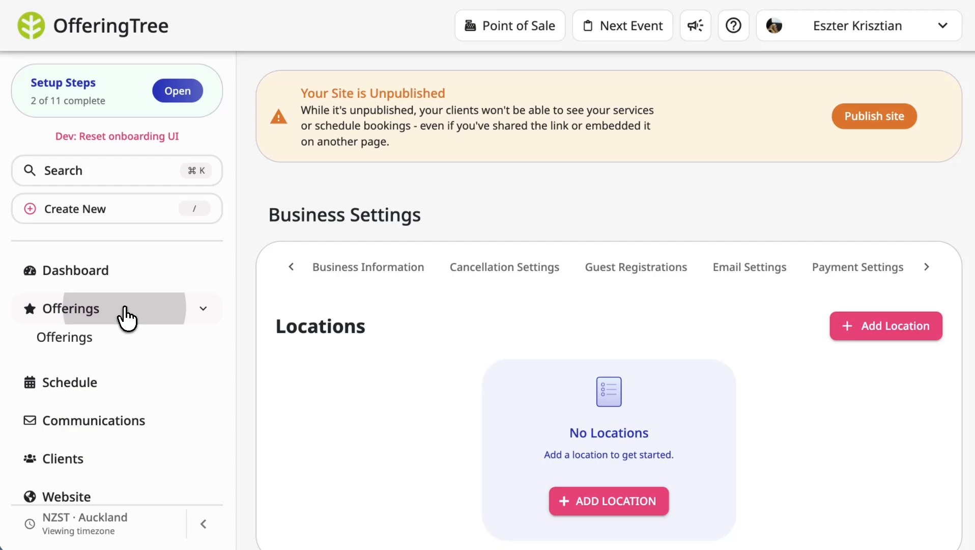
click(104, 339)
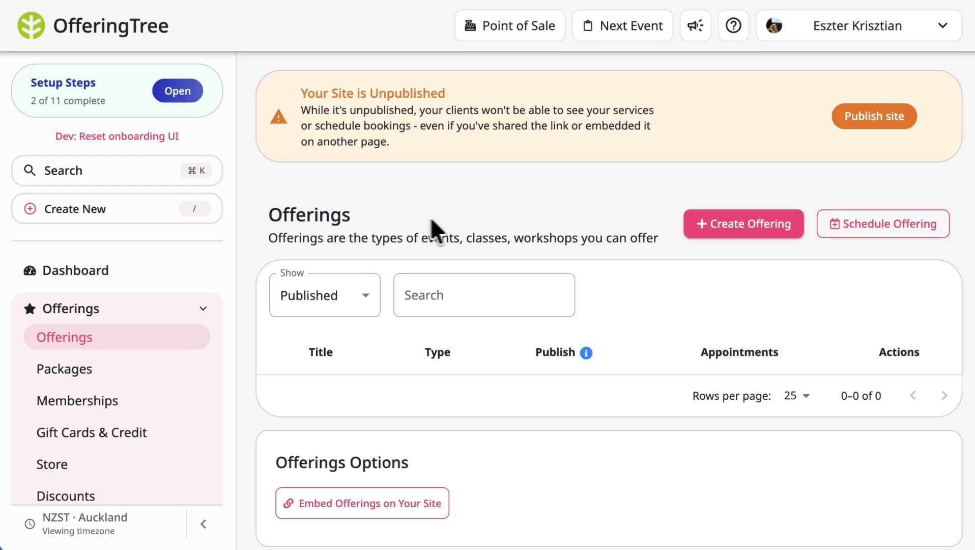
click(736, 233)
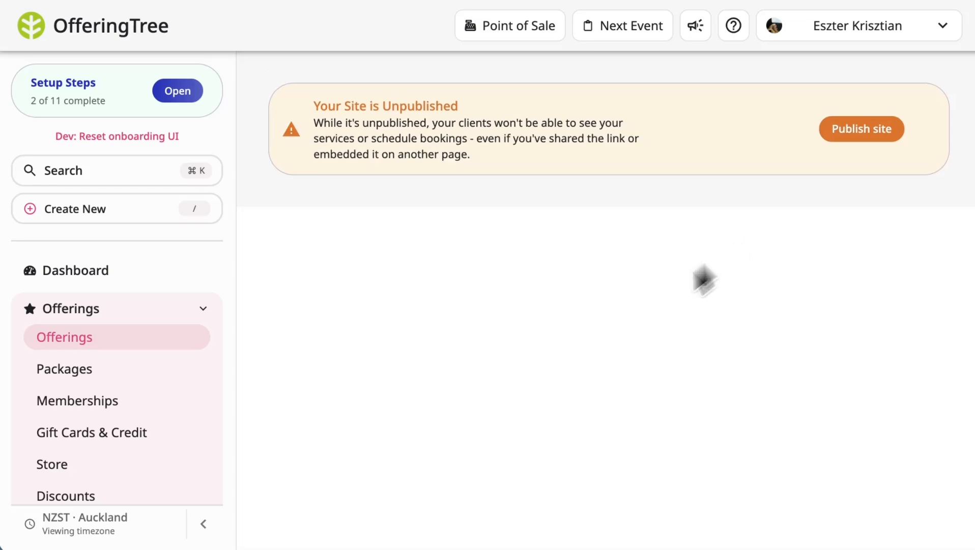
Examine the new offering form's category choices, name, image, description and default price fields, keeping the Coaching category.
scroll(525, 369, down, 4)
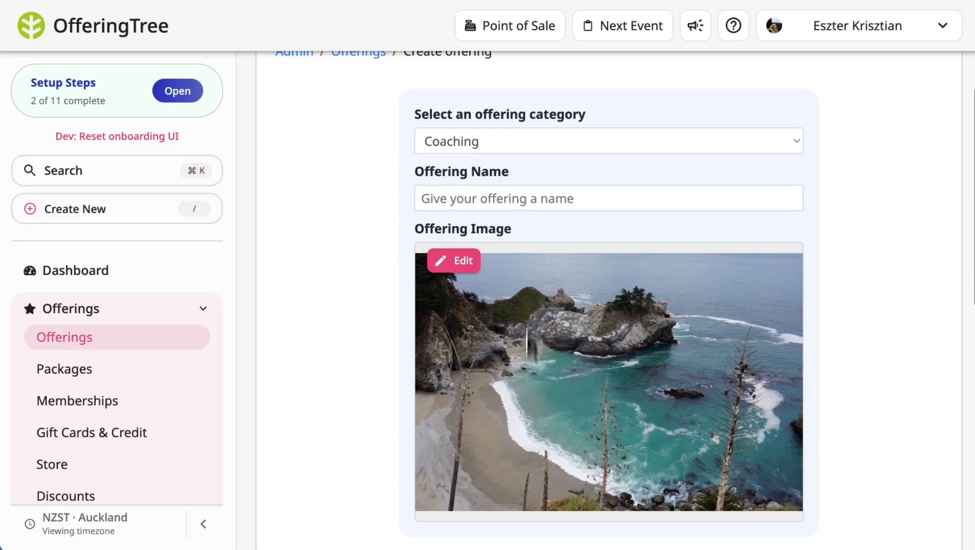
click(532, 149)
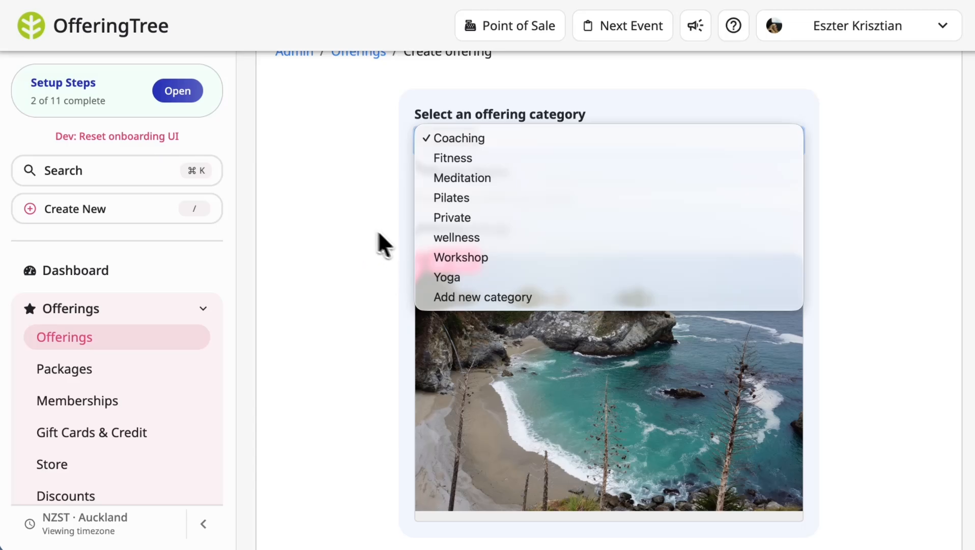
click(372, 255)
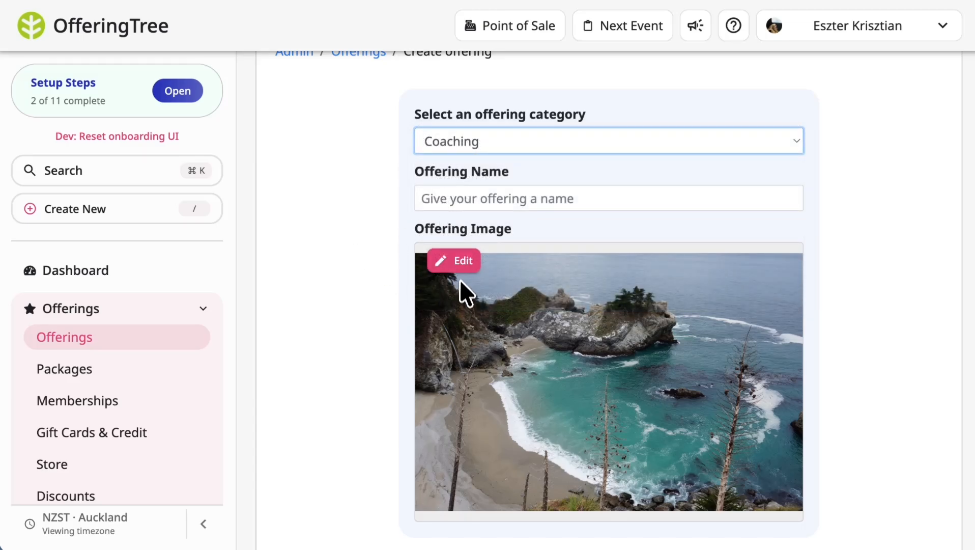
scroll(432, 352, down, 2)
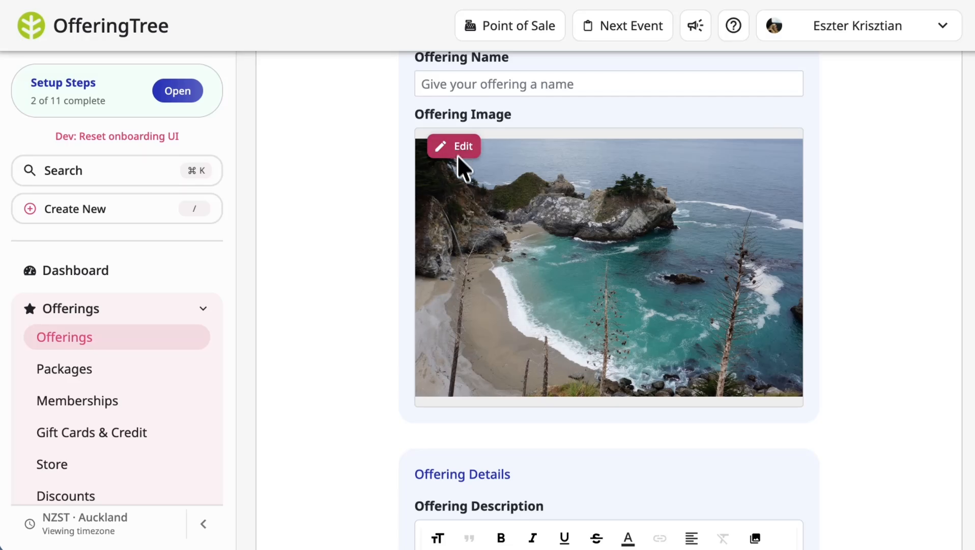
scroll(389, 278, down, 5)
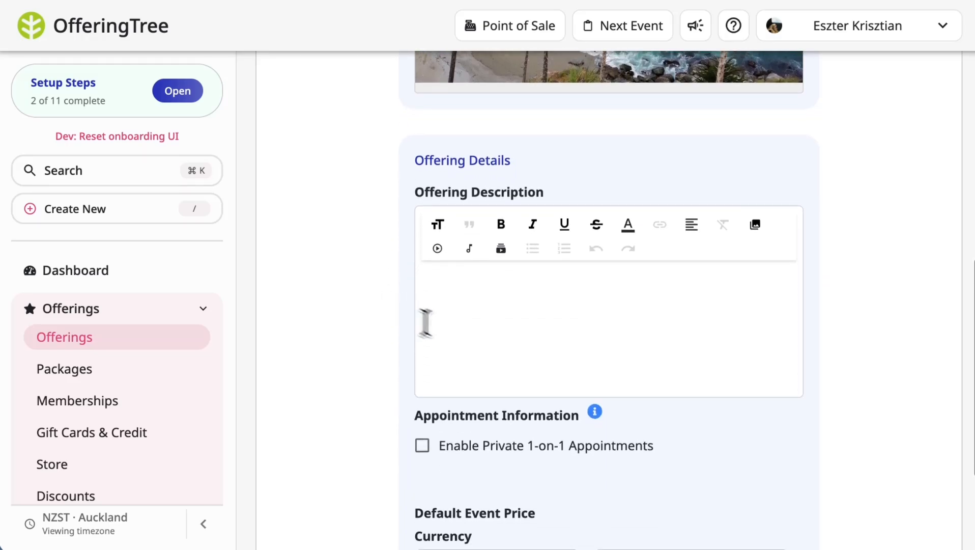
click(491, 275)
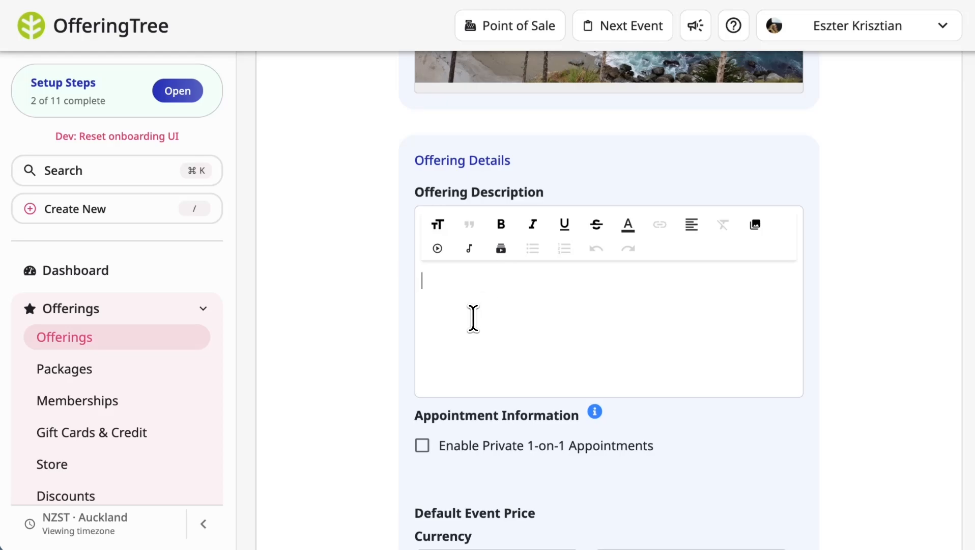
scroll(379, 395, down, 3)
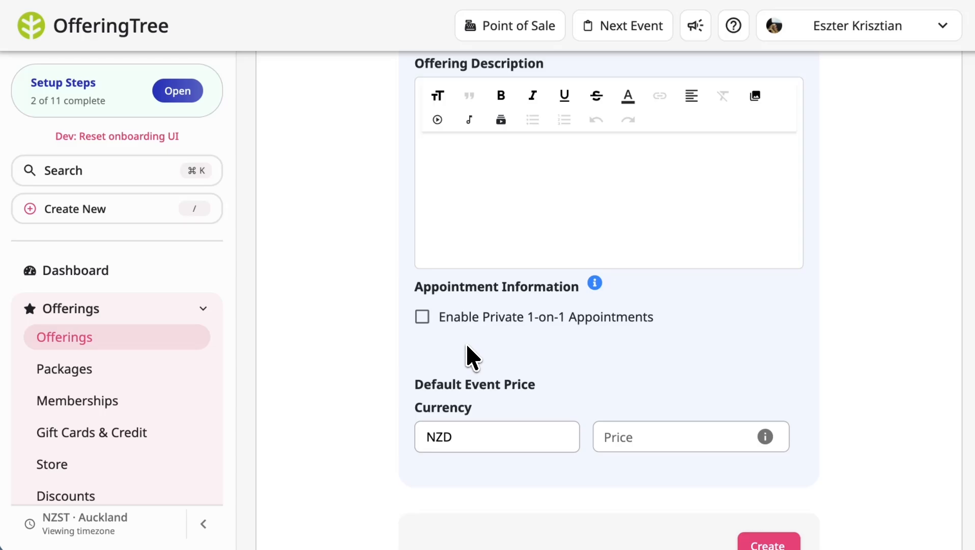
Enable private 1-on-1 appointments and review their availability, location, payment and cancellation settings, closing them without saving.
click(423, 318)
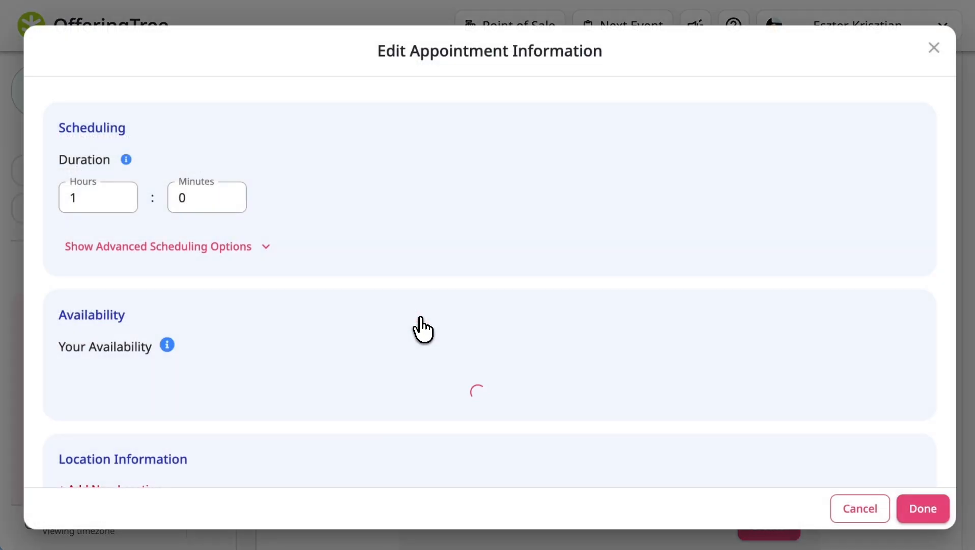
scroll(322, 275, down, 3)
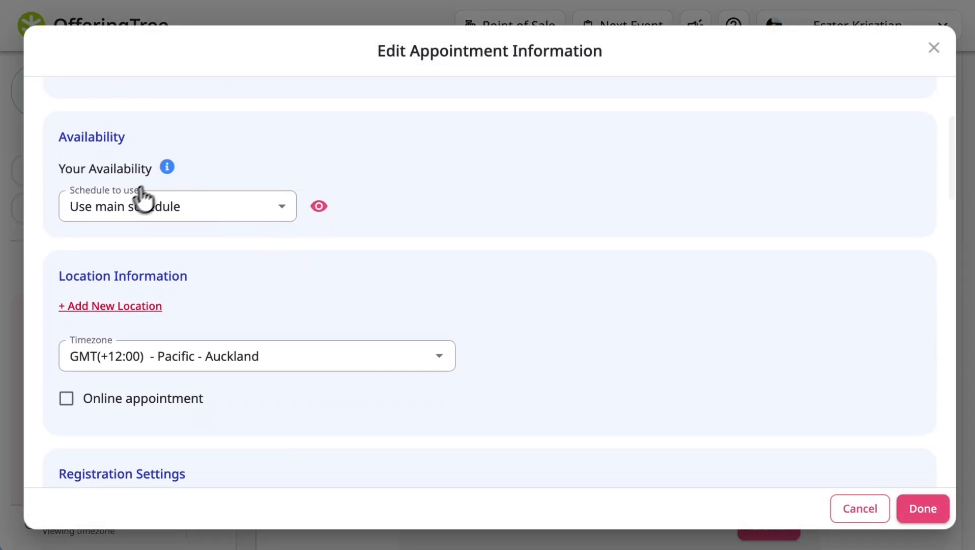
mouse_move(170, 173)
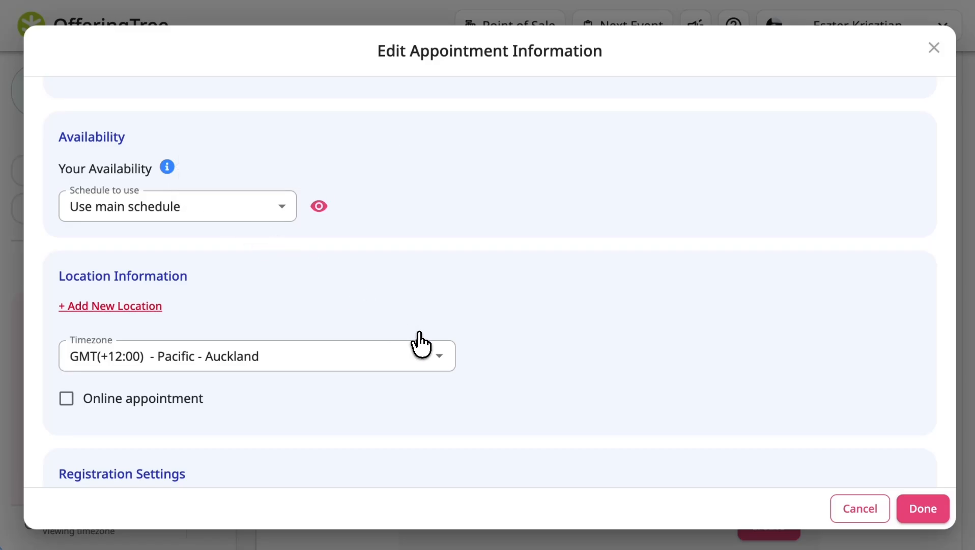
scroll(420, 345, down, 10)
scroll(244, 213, down, 1)
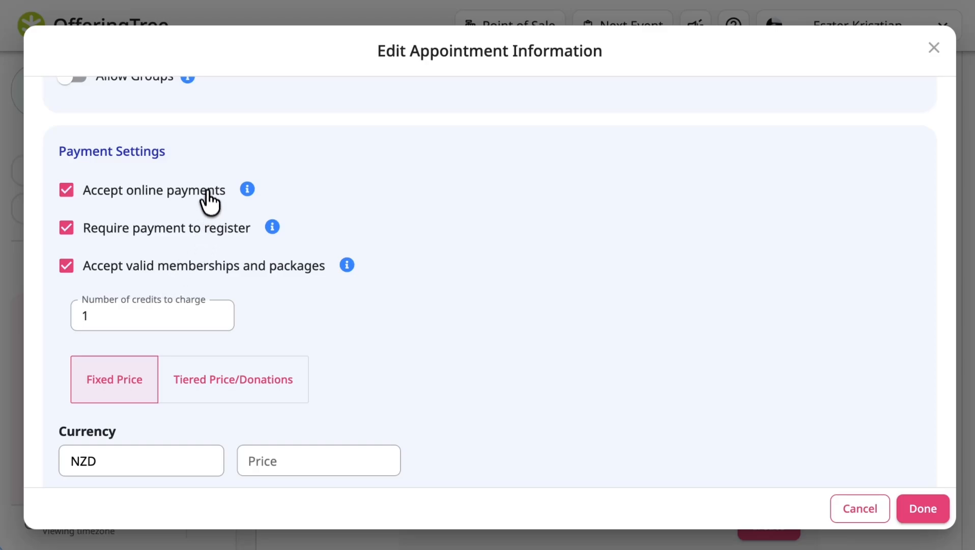
mouse_move(245, 193)
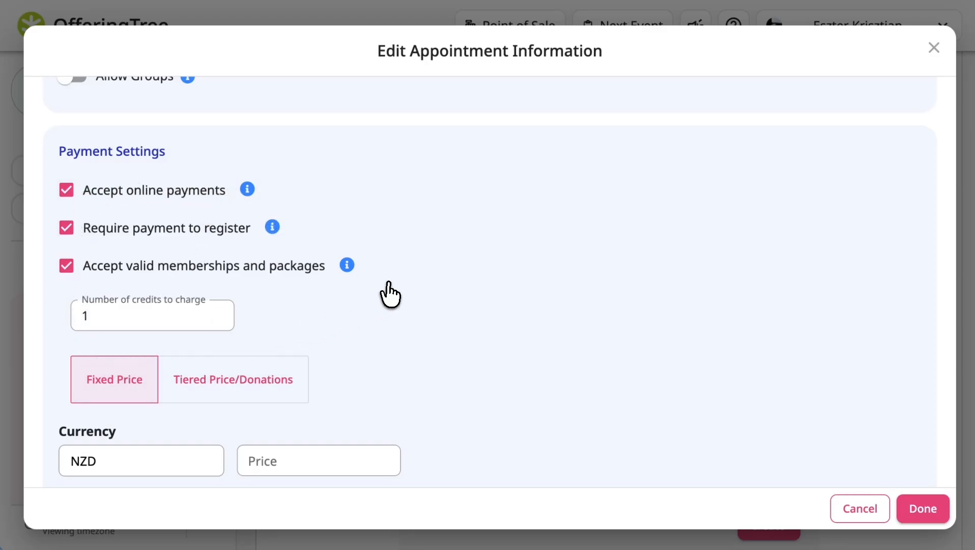
scroll(503, 320, down, 10)
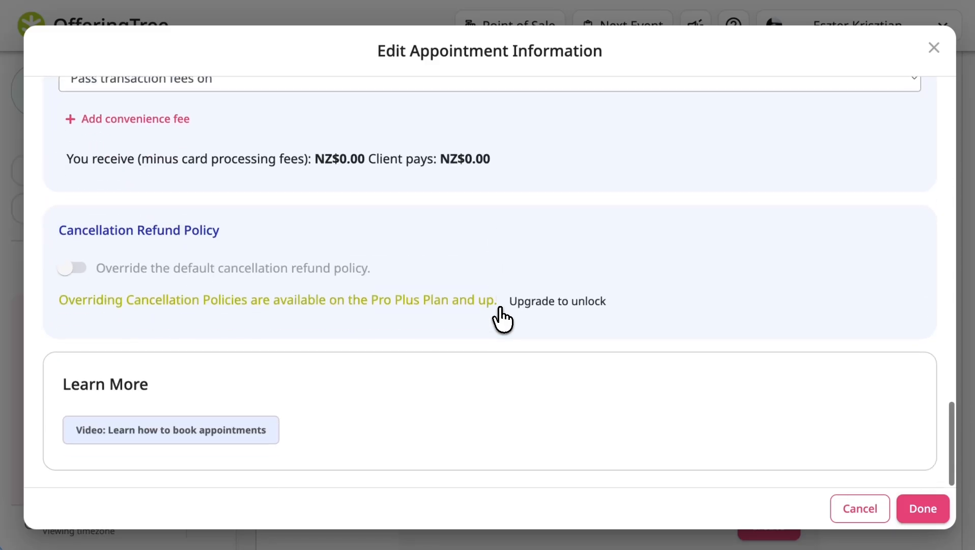
click(844, 509)
Review the Staff Availability page for the main schedule and the schedule of upcoming events.
click(145, 346)
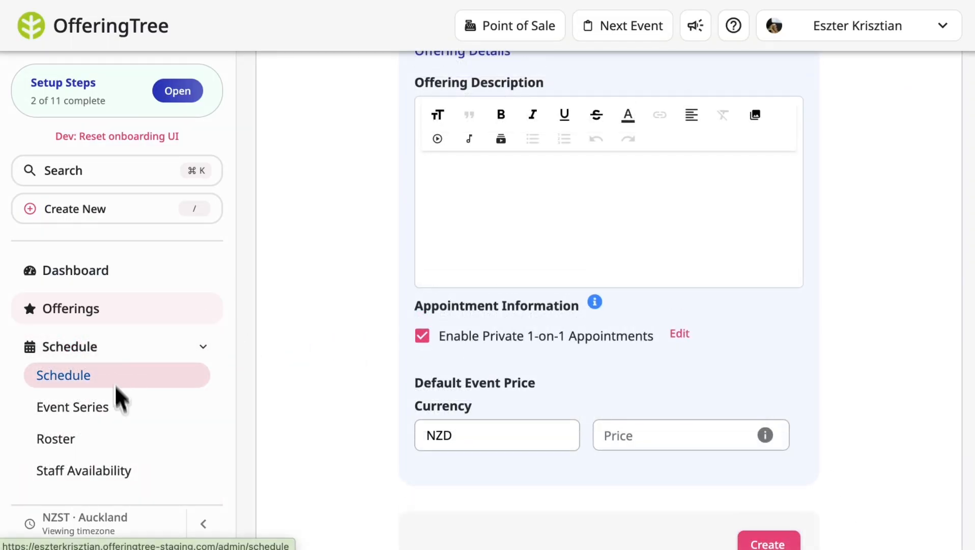
click(122, 469)
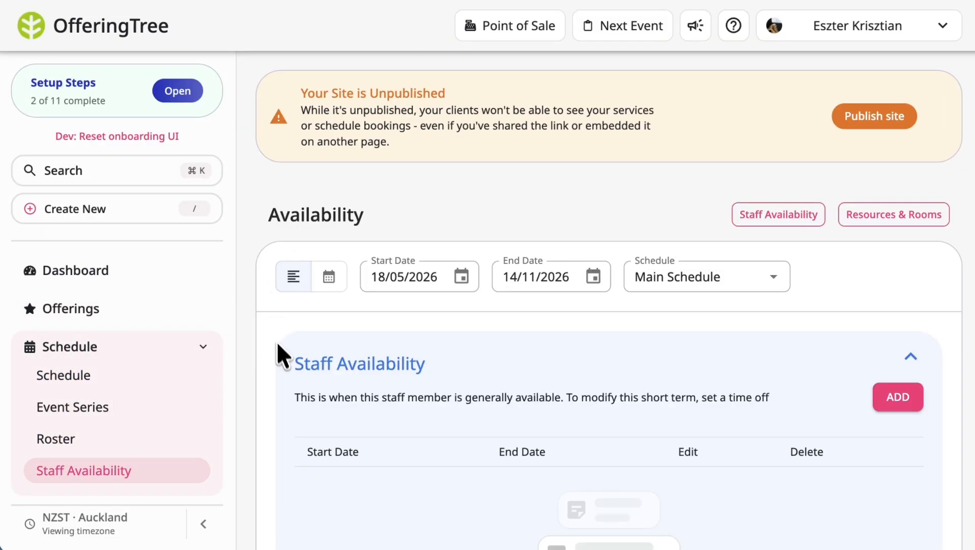
scroll(276, 342, down, 3)
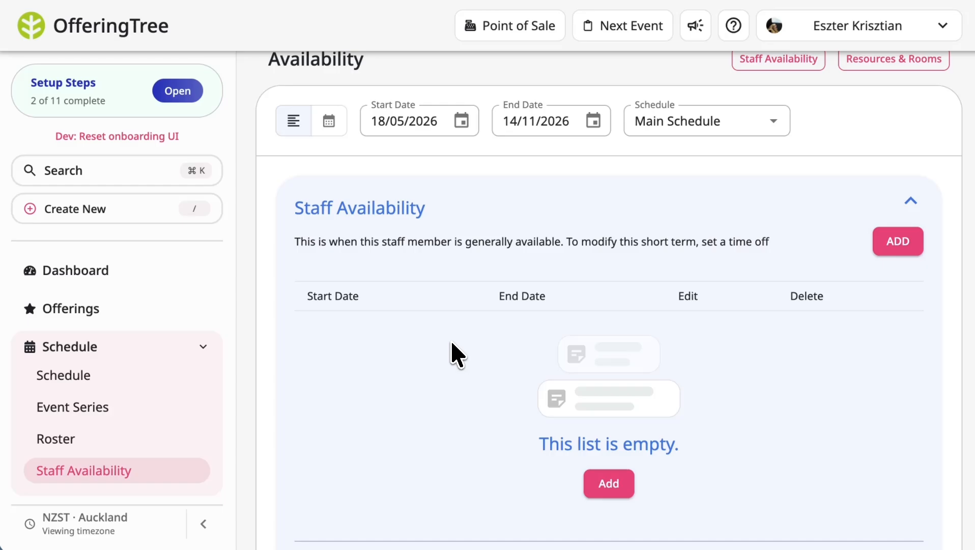
click(159, 382)
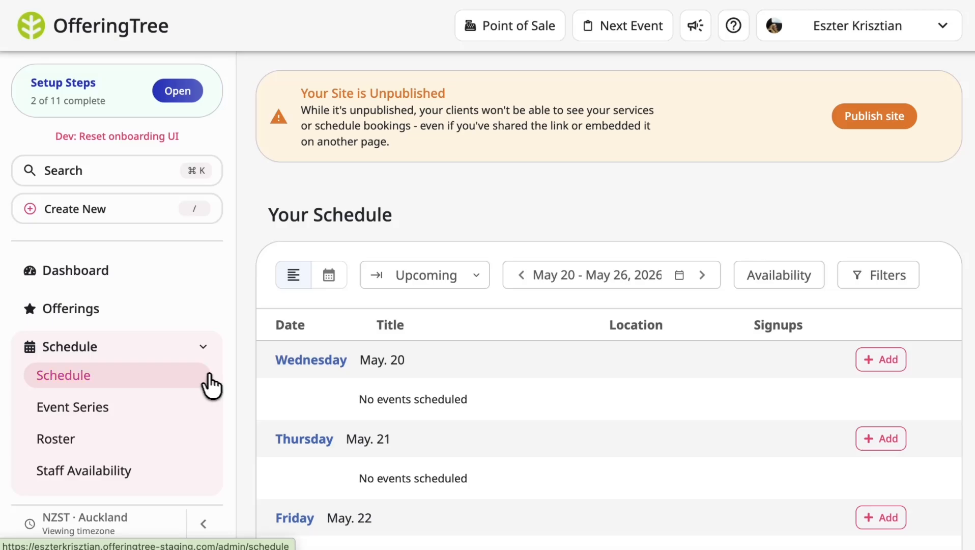
scroll(468, 369, down, 1)
Open the Packages list, acknowledge the page-published notice and review the existing Drop In package.
mouse_move(158, 322)
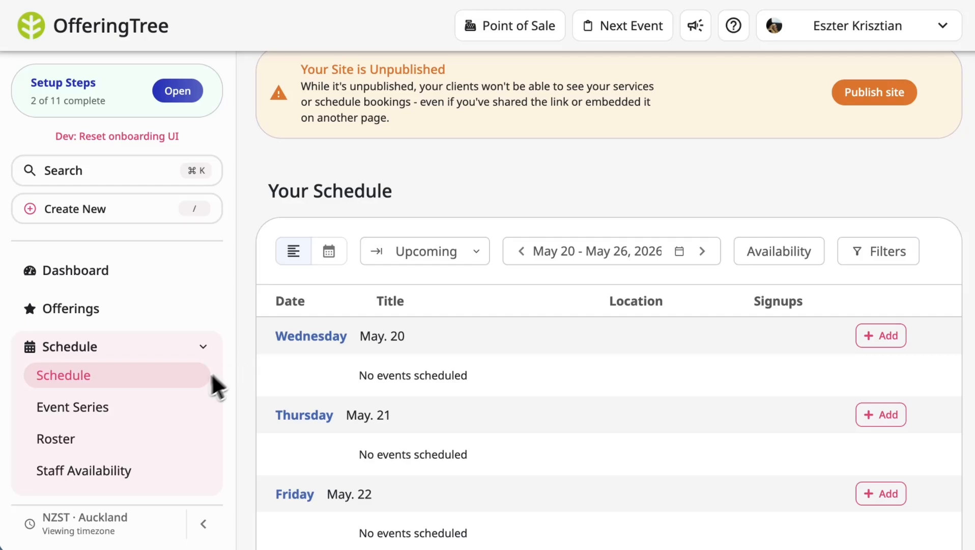
scroll(173, 397, down, 2)
scroll(173, 397, up, 2)
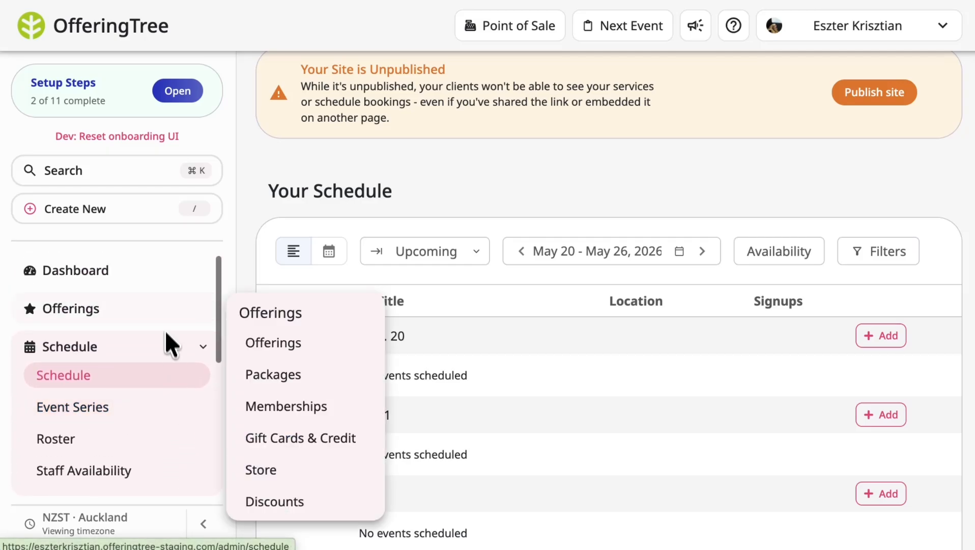
click(251, 377)
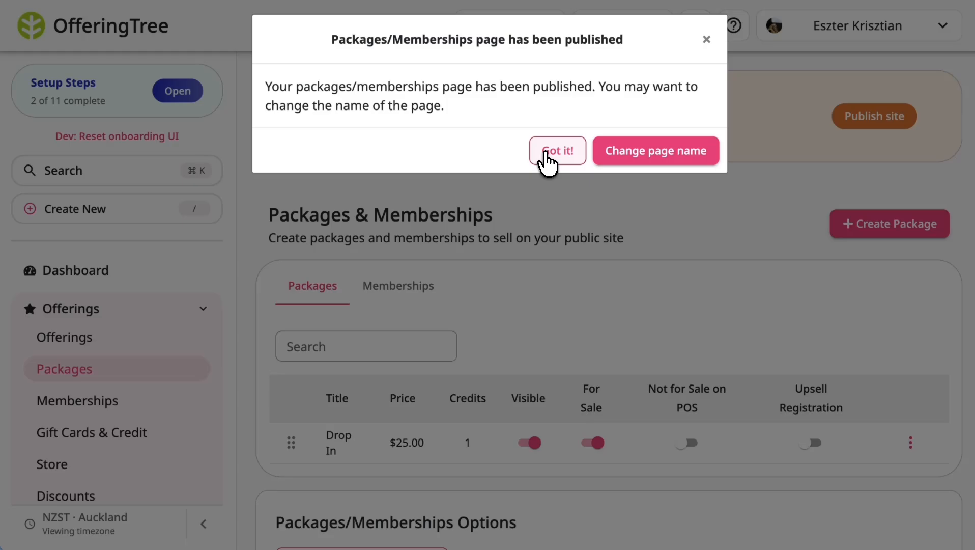
click(548, 161)
scroll(362, 226, down, 2)
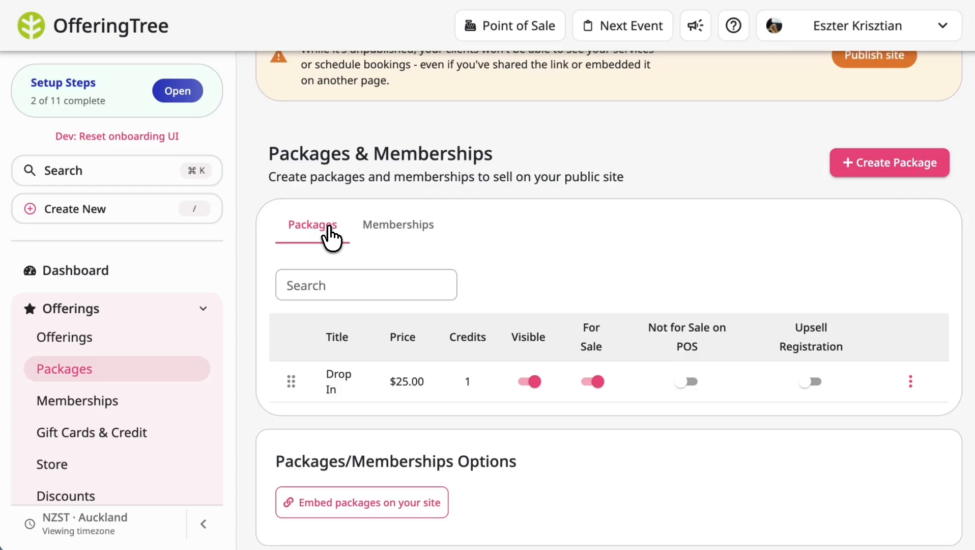
Review the Memberships list together with its embedding option and learning resources.
click(402, 236)
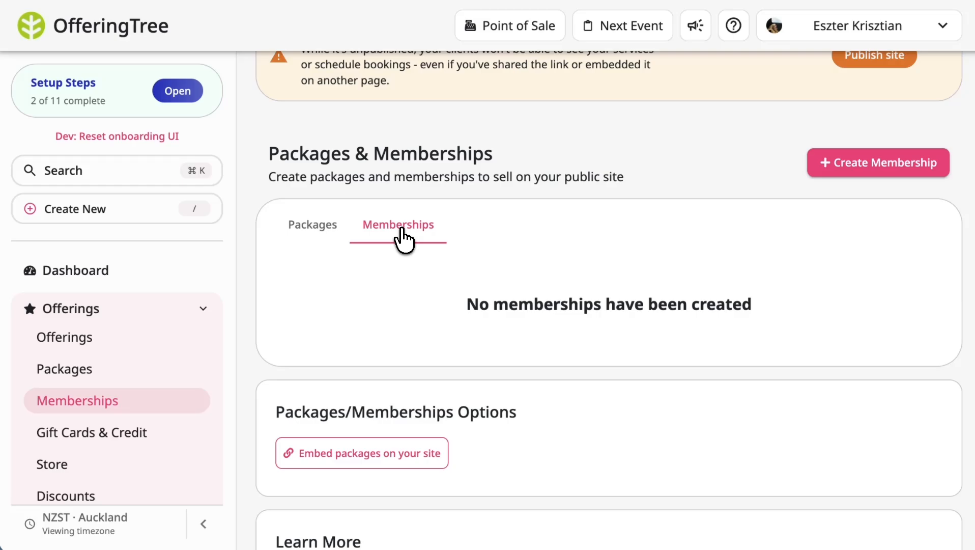
scroll(401, 237, down, 2)
scroll(167, 422, down, 1)
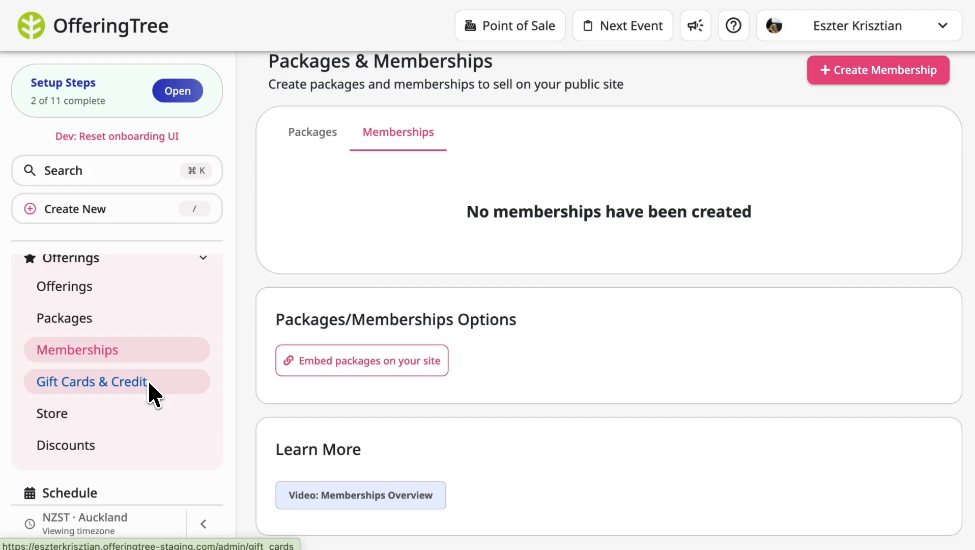
Open the online Store page and follow its link to learn more about creating a store.
click(147, 421)
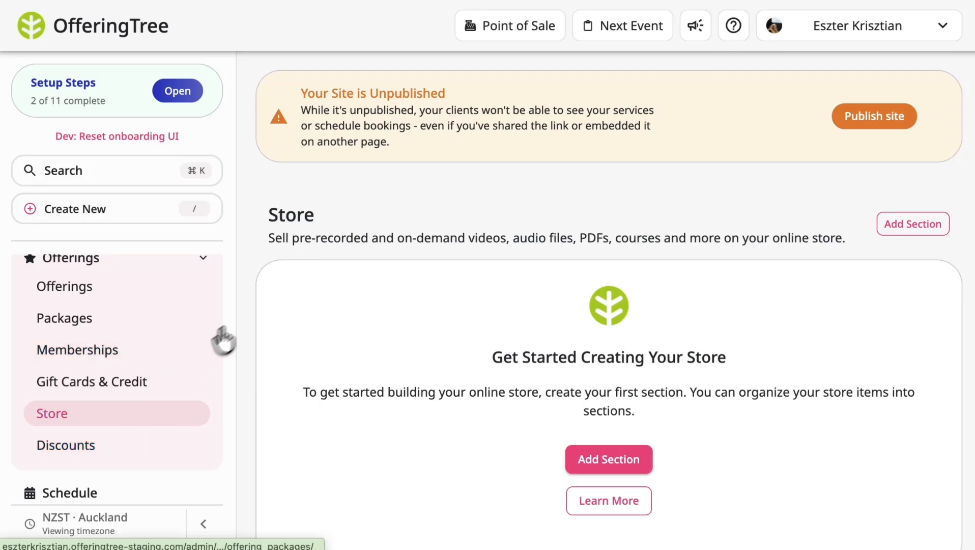
scroll(224, 342, up, 2)
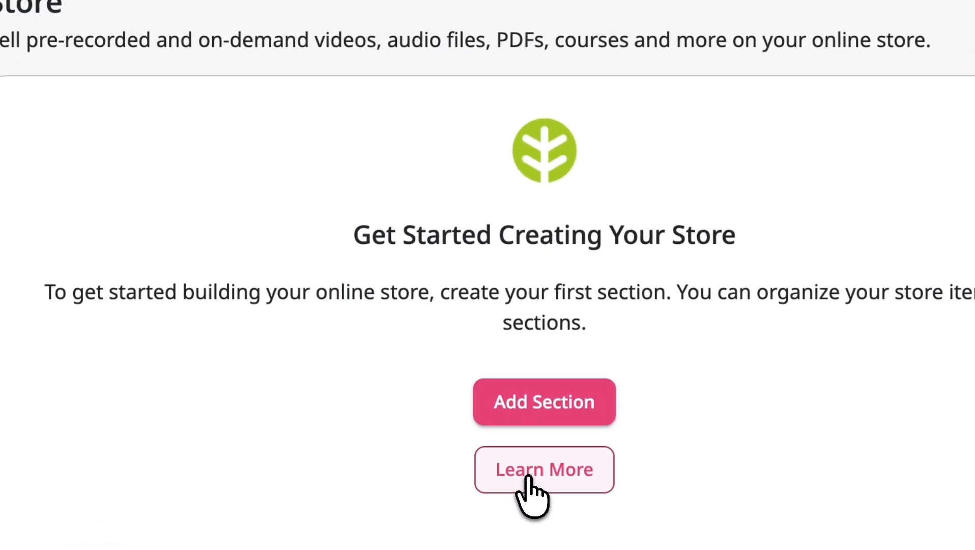
click(609, 500)
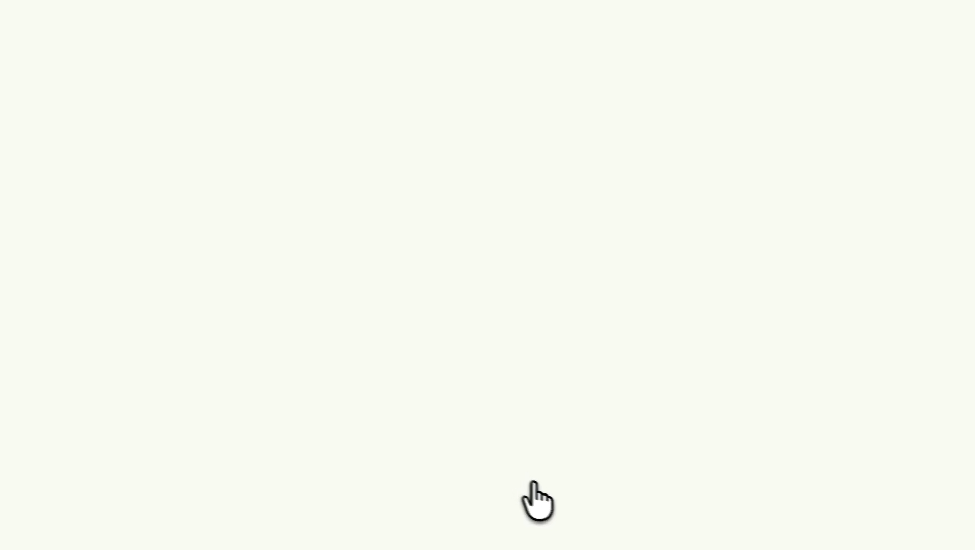
Read through the help article on setting up an online store and return to the Store page.
scroll(419, 198, down, 8)
scroll(418, 201, down, 6)
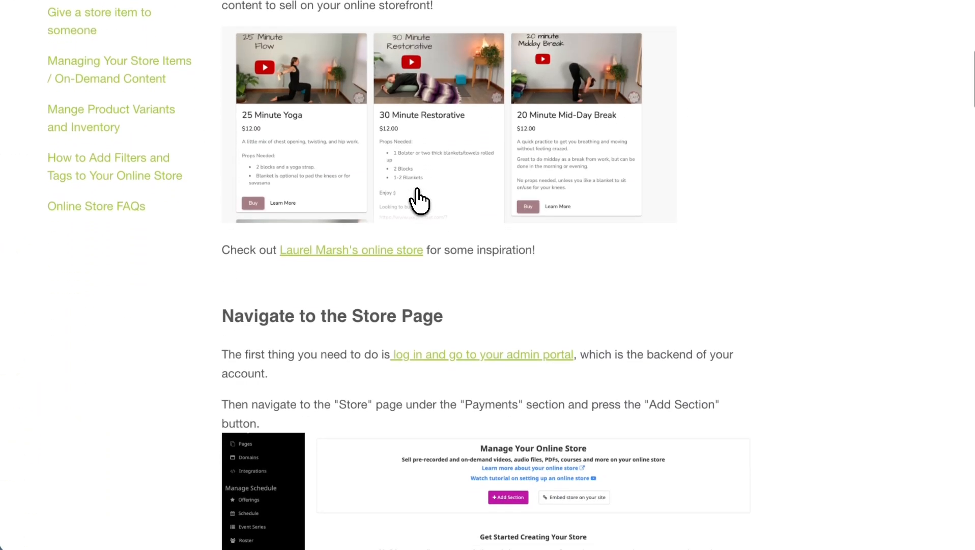
scroll(418, 201, up, 6)
scroll(419, 201, up, 5)
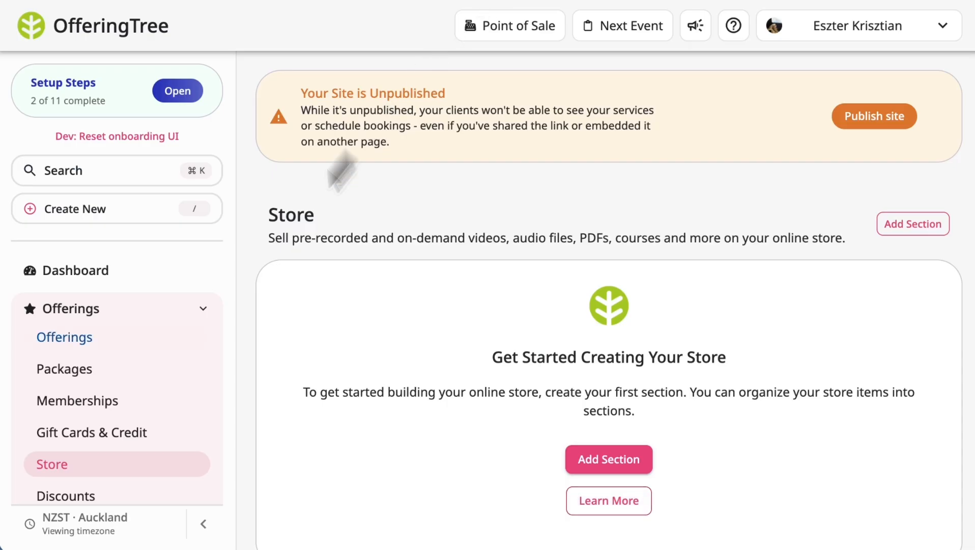
scroll(127, 456, down, 5)
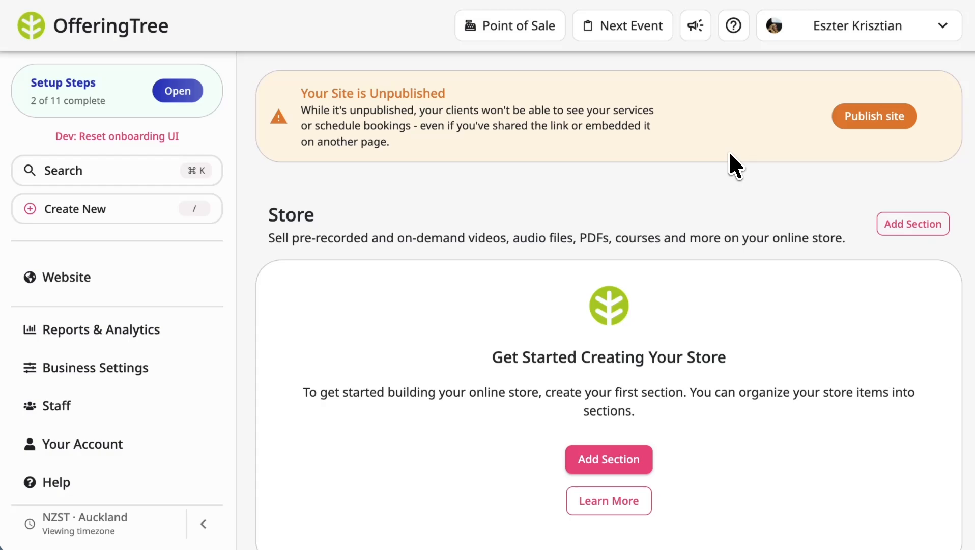
Open the What's New feed, browse the latest feature release announcements and close the feed.
click(697, 28)
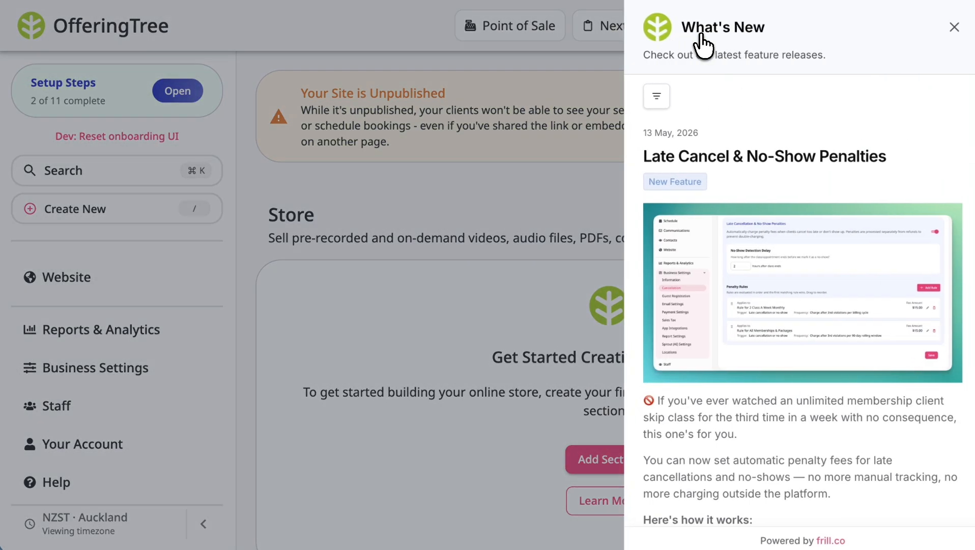
click(954, 28)
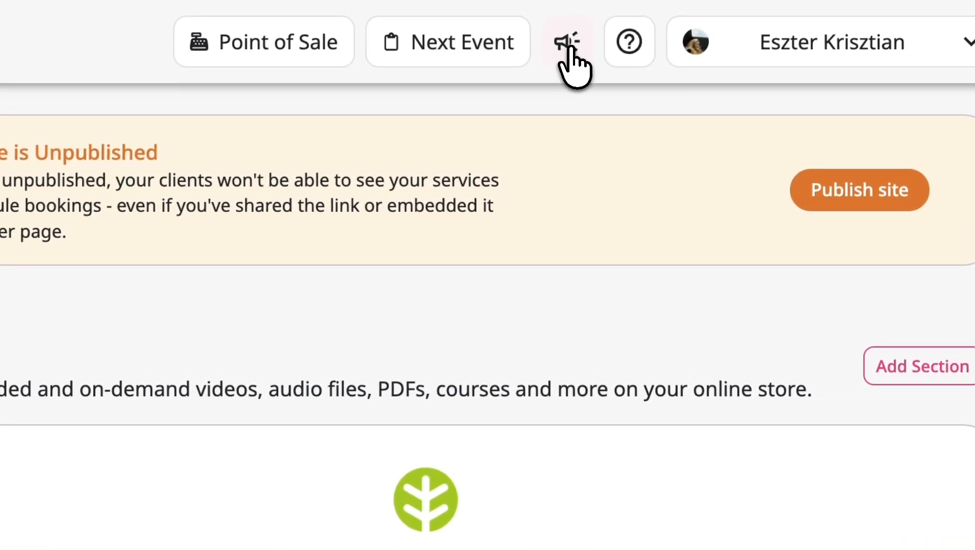
click(570, 50)
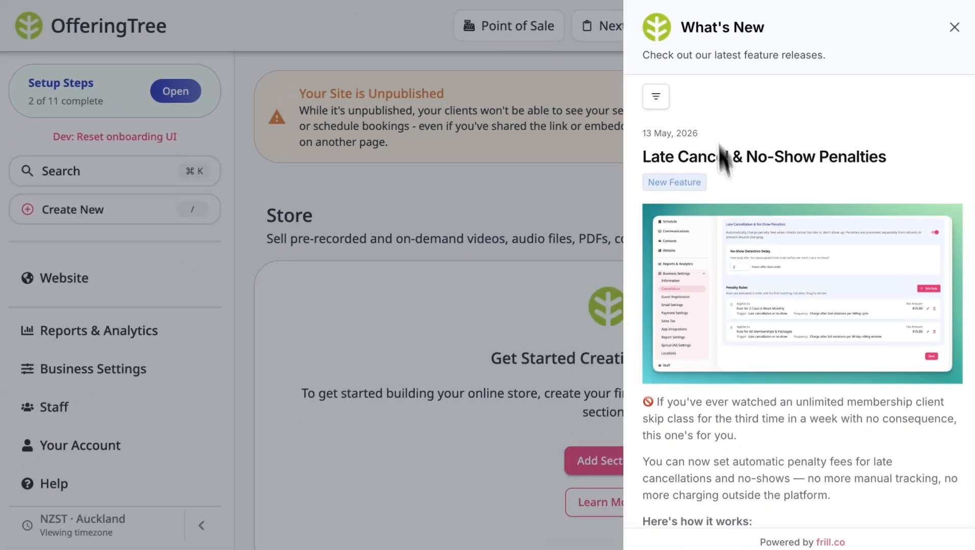
scroll(720, 267, down, 12)
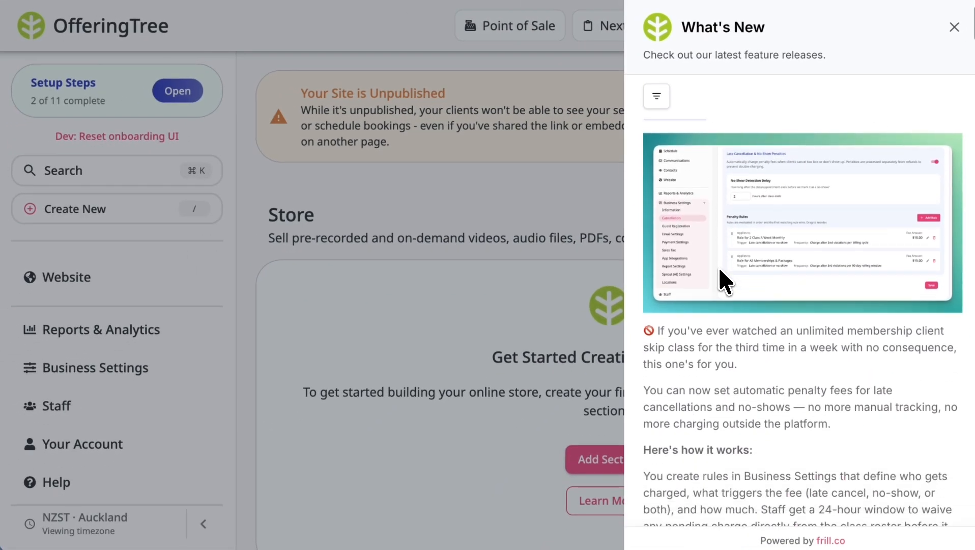
scroll(719, 266, down, 15)
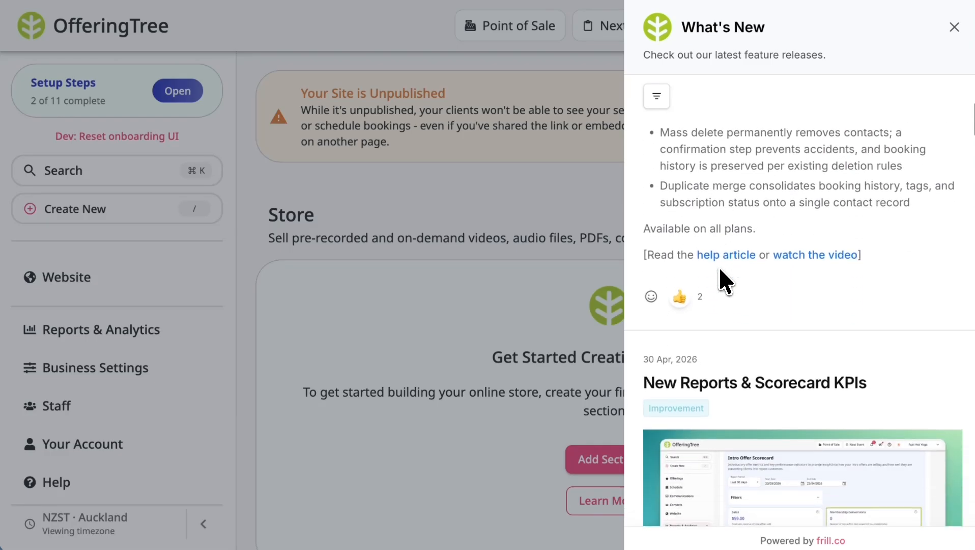
scroll(718, 266, down, 5)
click(473, 200)
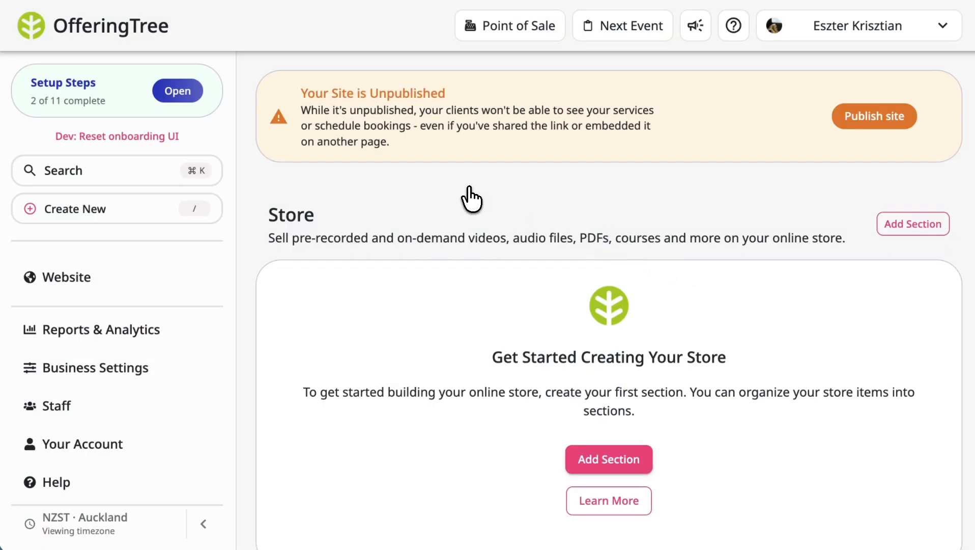